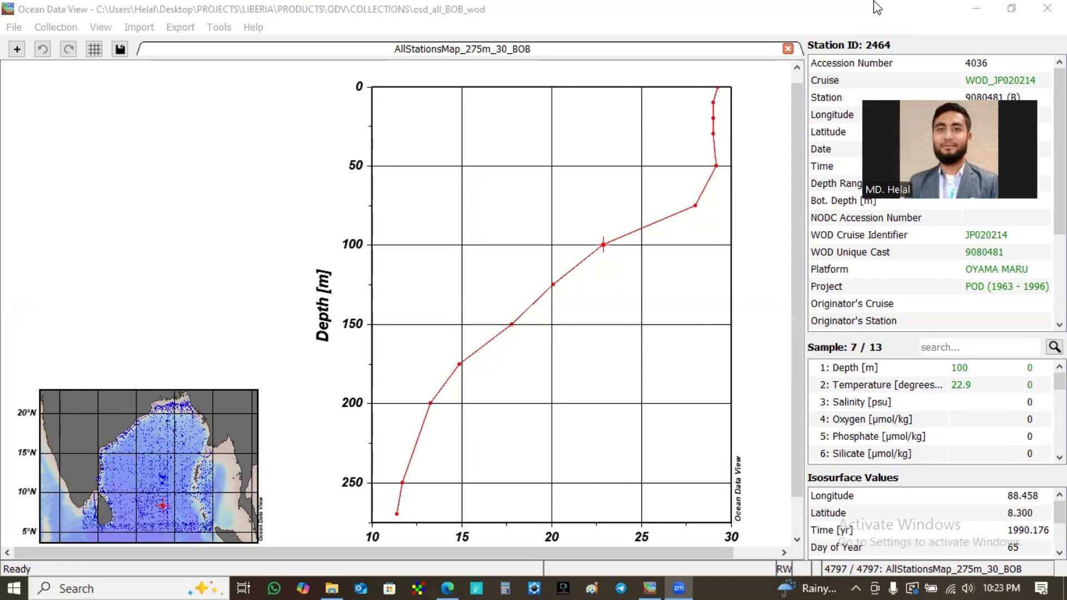
Step: Apply the 1 SCATTER Window layout template and set the scatter plot's axes to full range
click(118, 101)
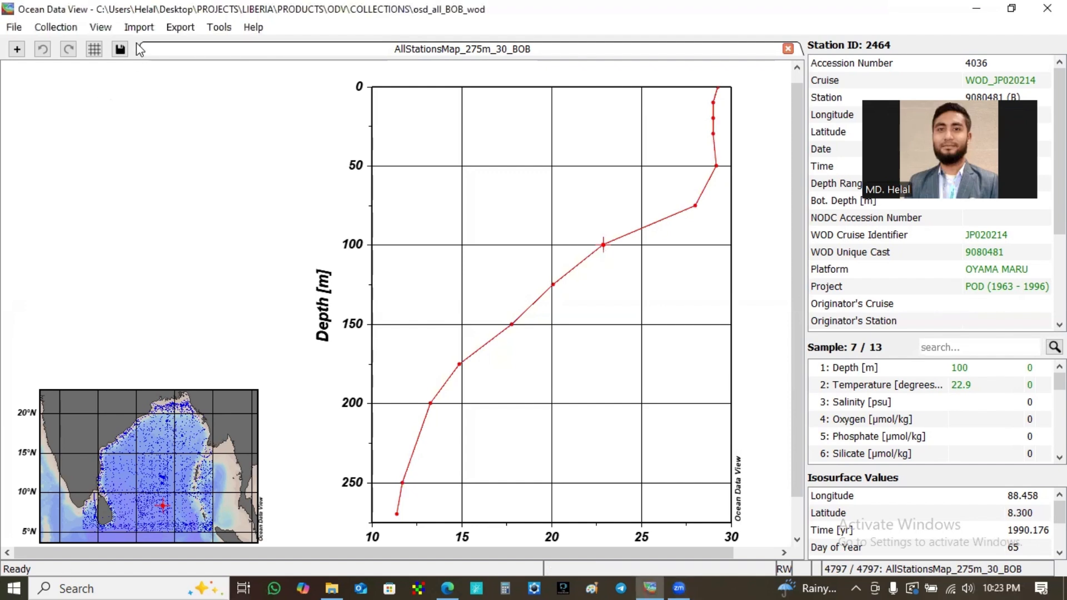
click(102, 22)
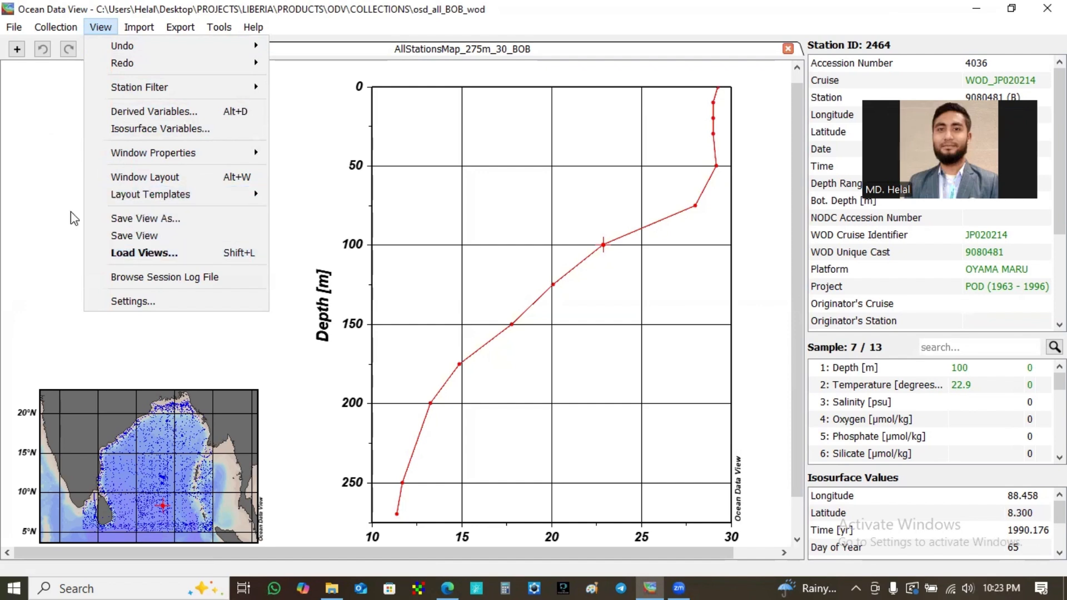
click(220, 194)
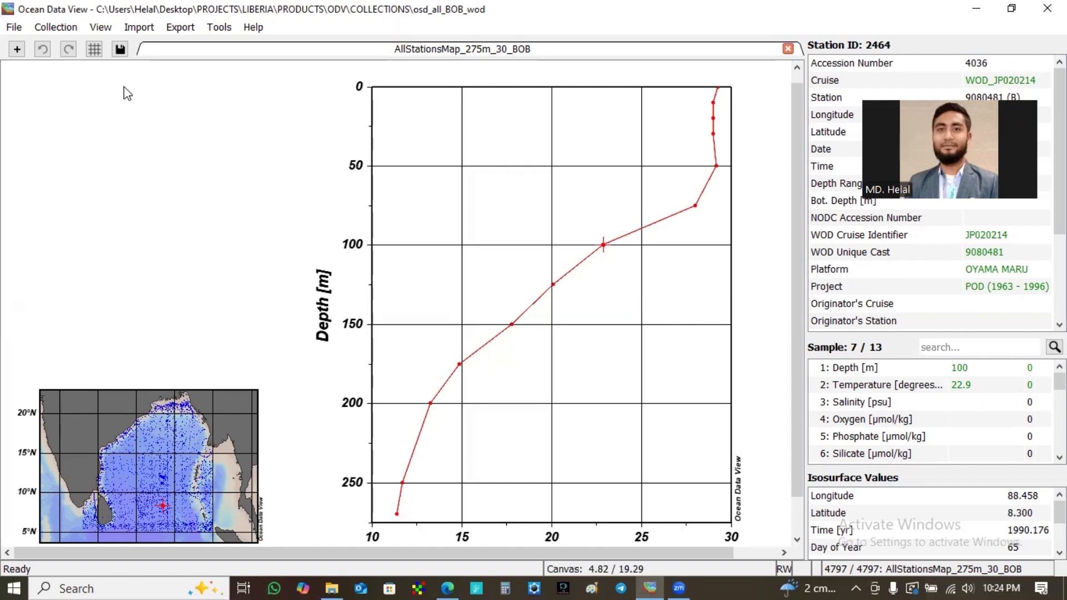
click(103, 29)
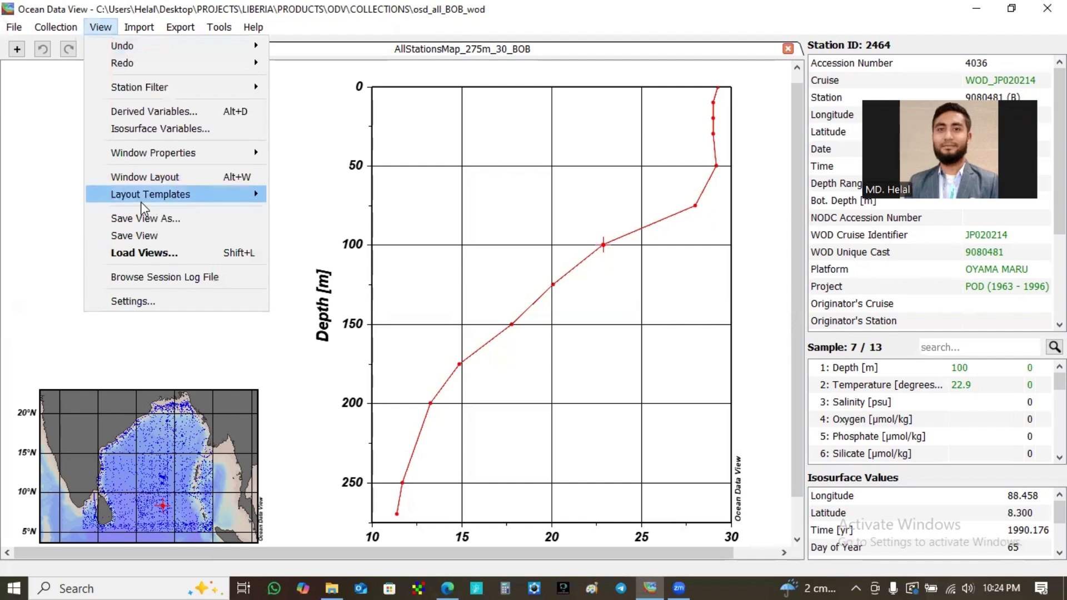
mouse_move(166, 205)
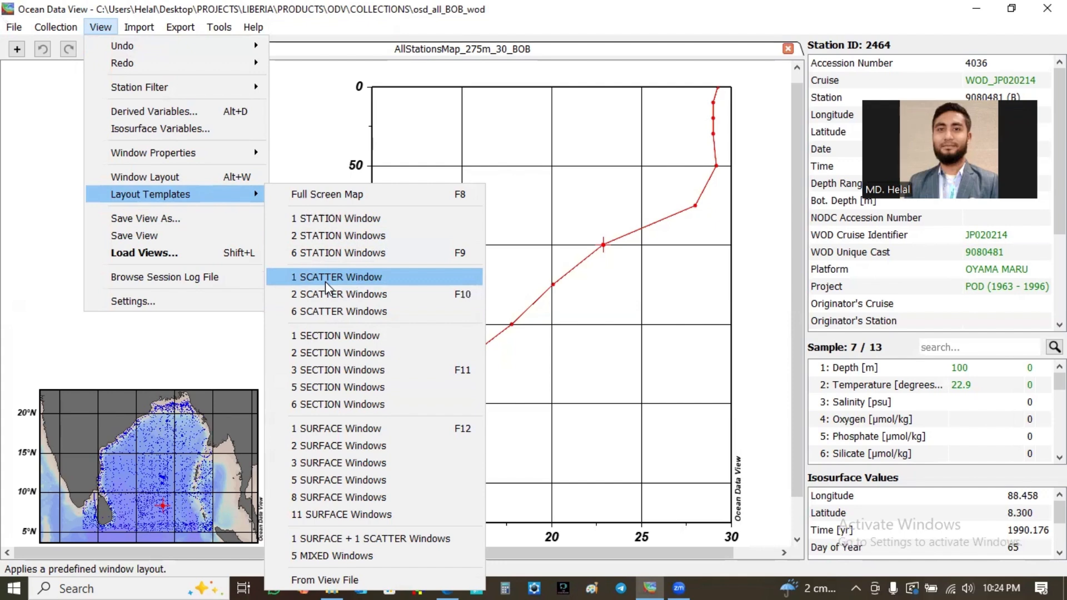
click(325, 281)
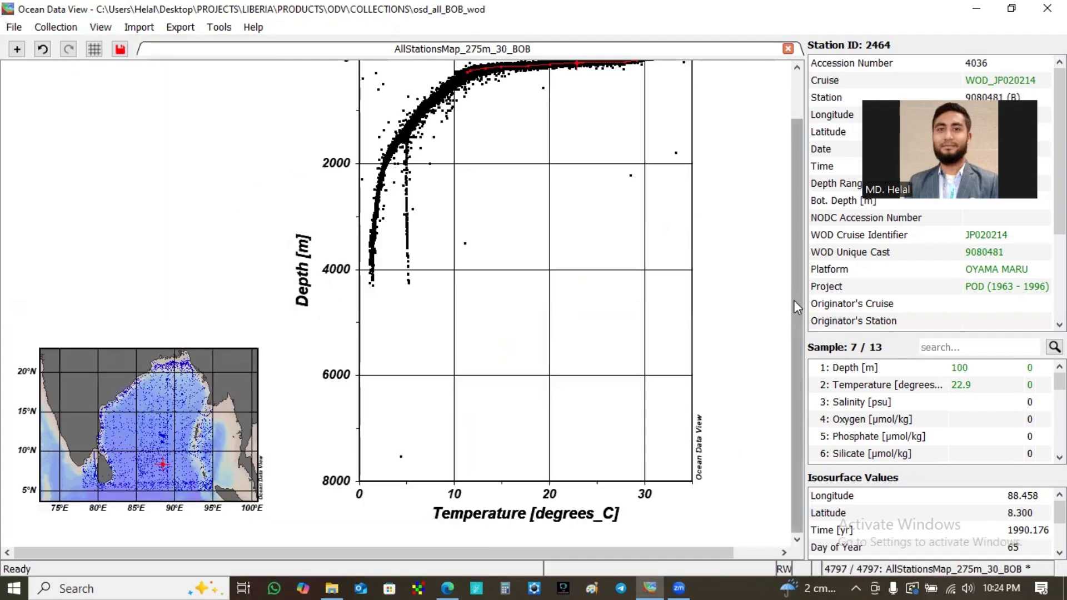
drag(794, 299, 793, 262)
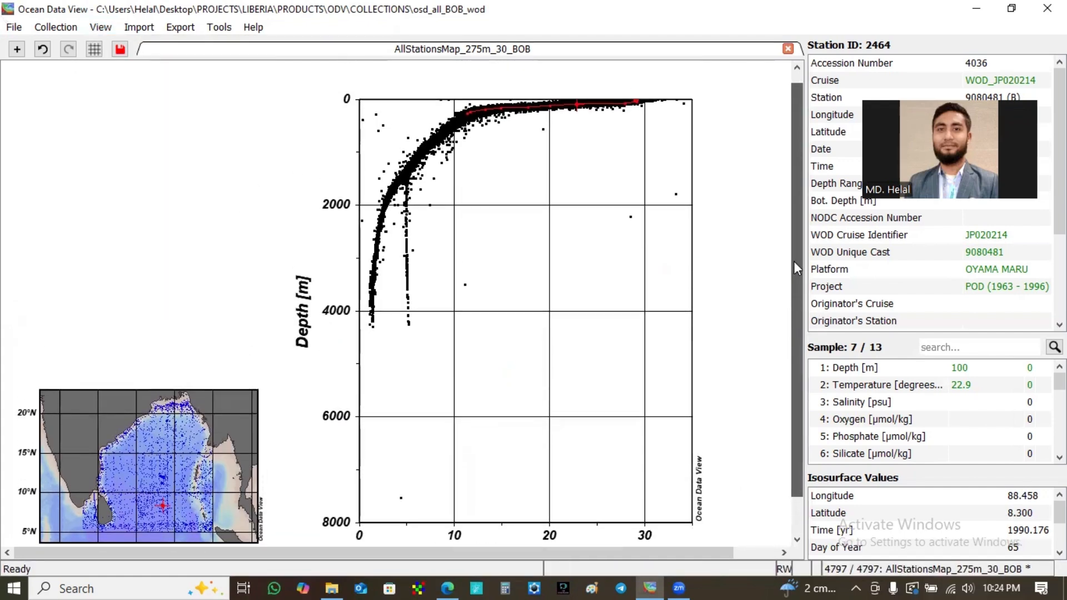
right_click(477, 262)
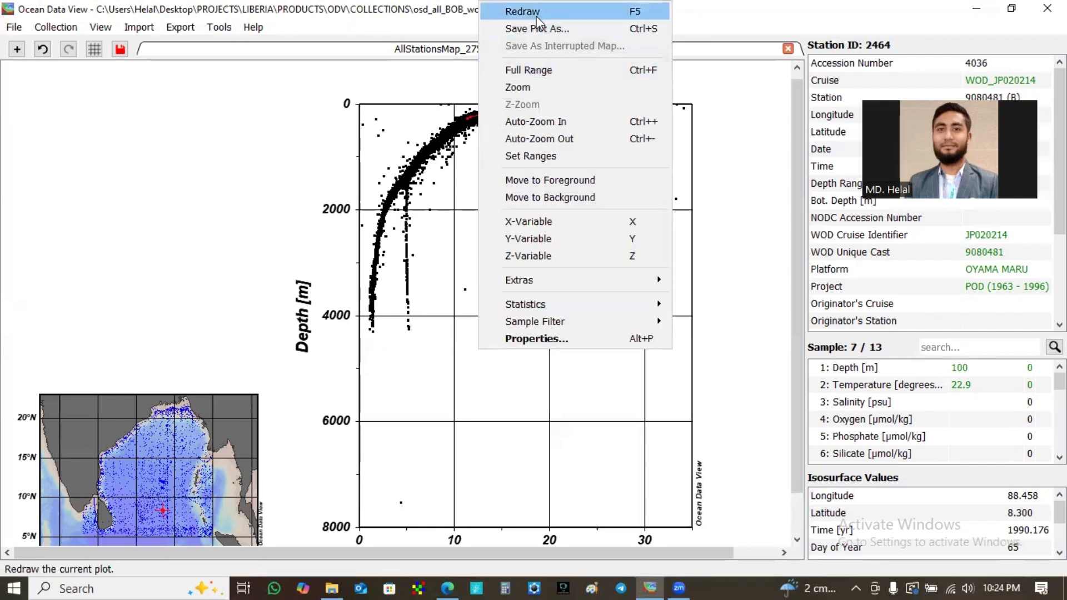
click(528, 71)
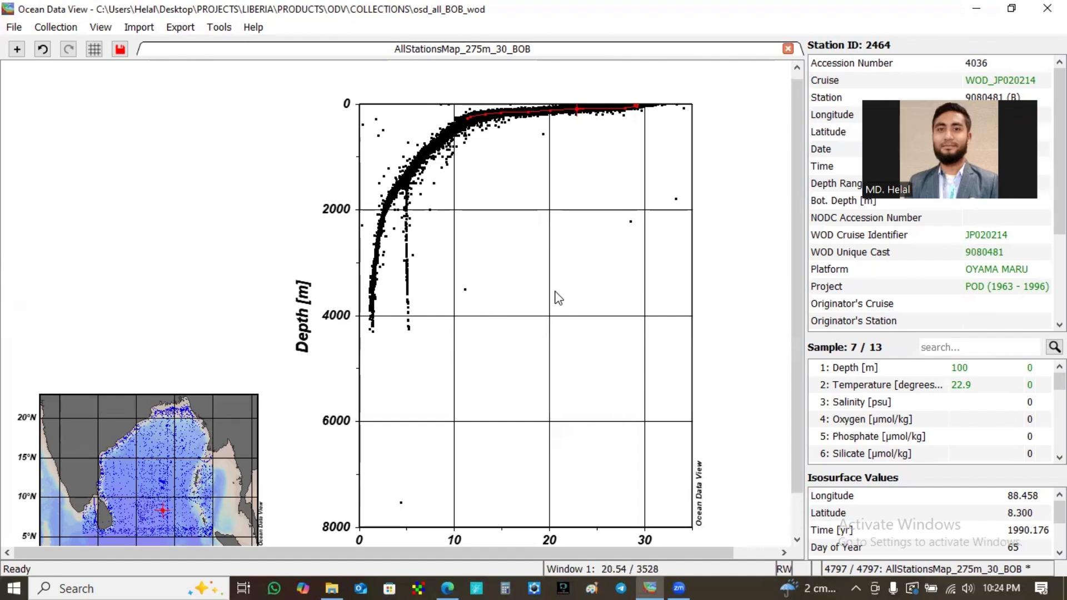
Step: Zoom the scatter plot to temperatures of about 0.58 to 31.55 degrees C and depths of 0 to about 4590 m
right_click(494, 192)
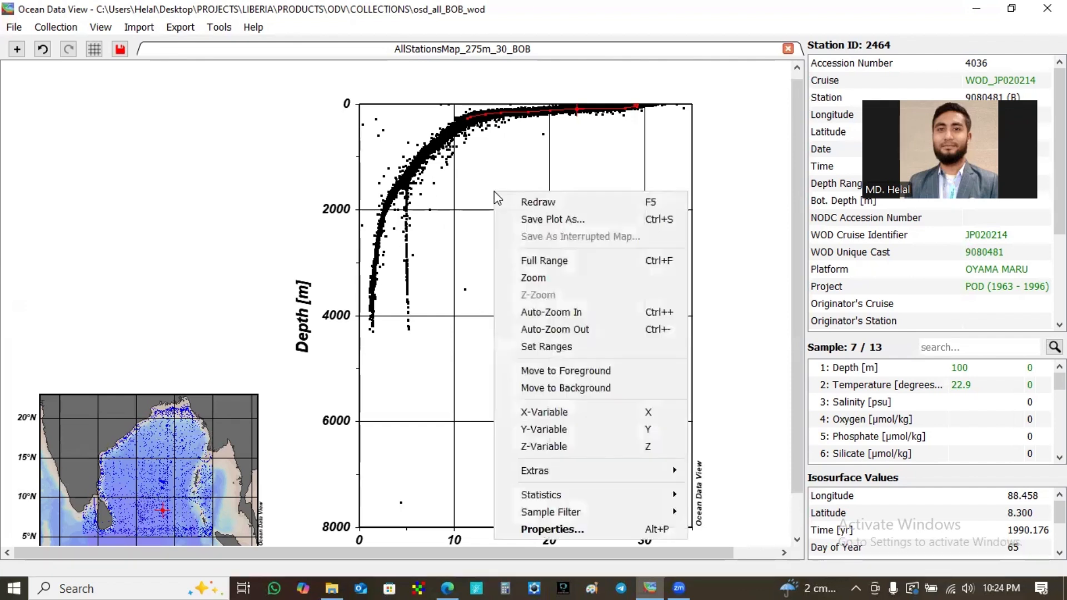
click(534, 277)
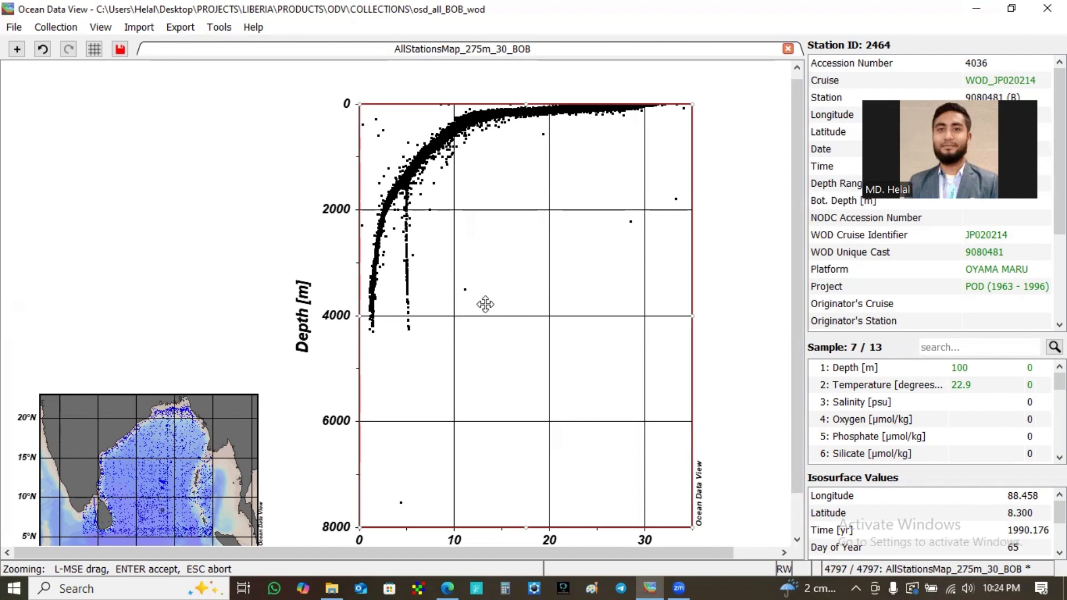
drag(691, 245, 659, 250)
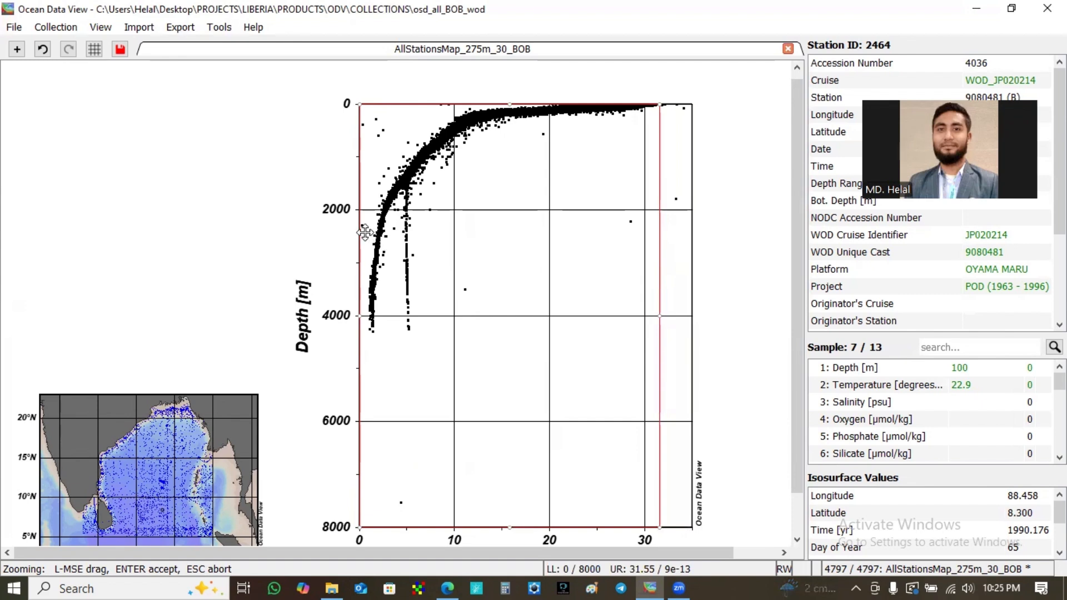
drag(360, 227, 365, 227)
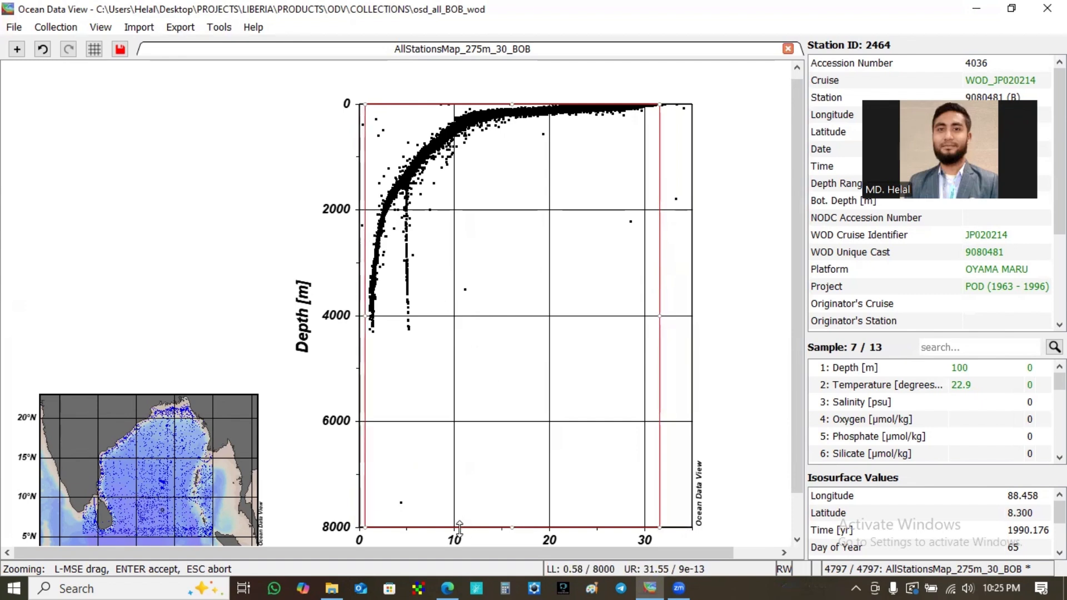
drag(459, 527, 433, 346)
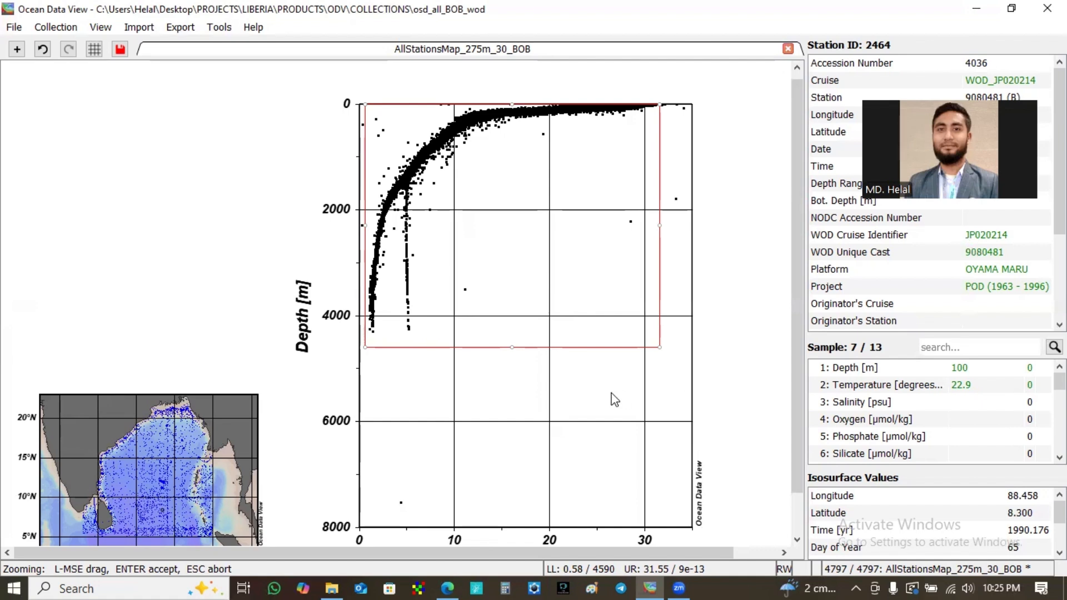
key(Return)
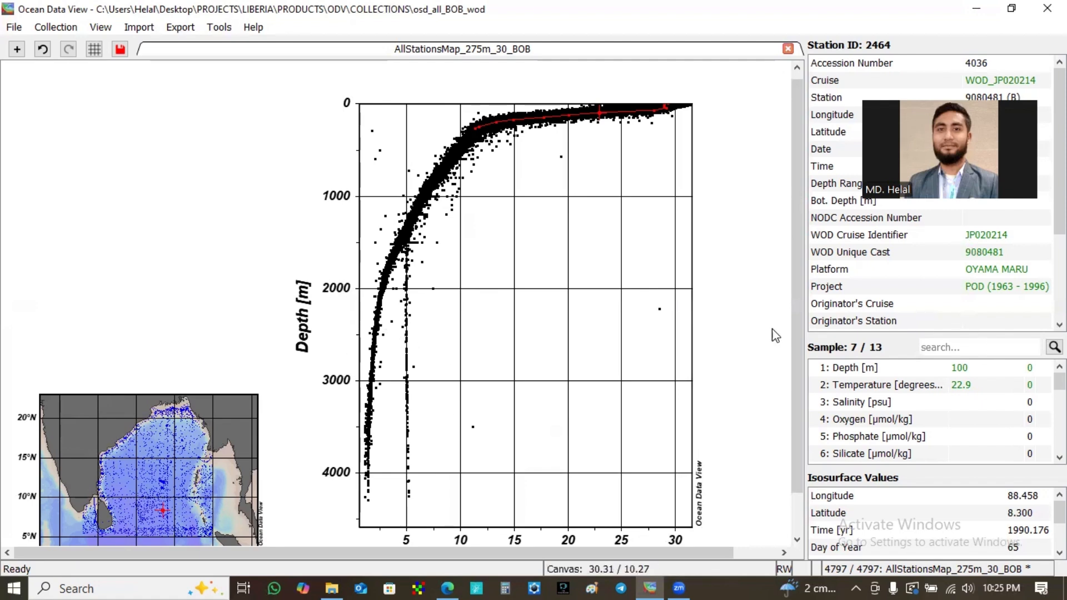
Step: Customize the scatter plot's sample filter to accept only quality flag "0: accepted value" and apply it to all variables
drag(798, 291, 793, 329)
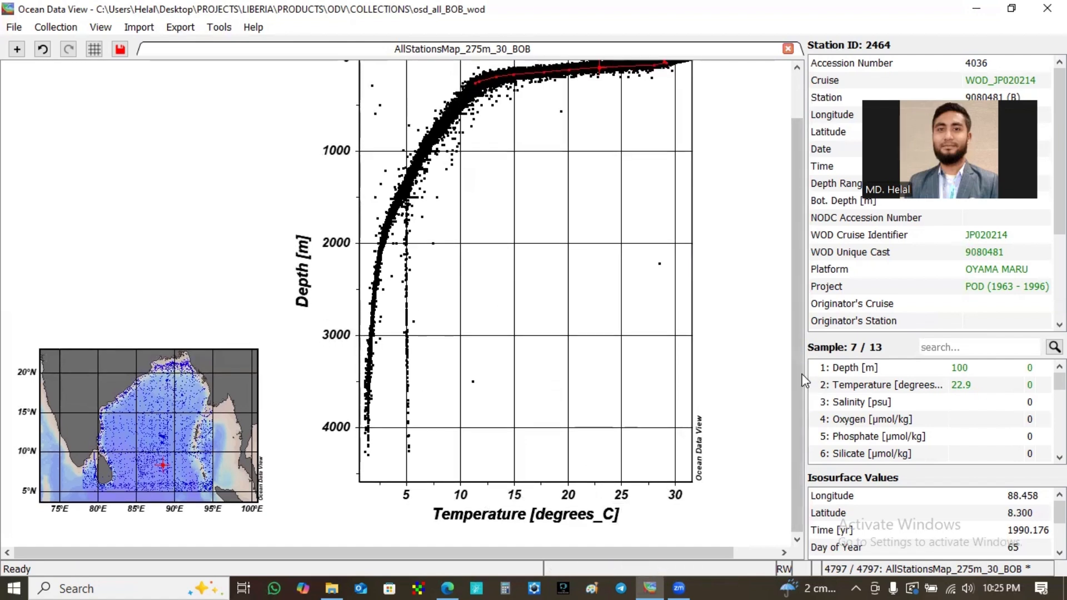
drag(797, 364, 797, 327)
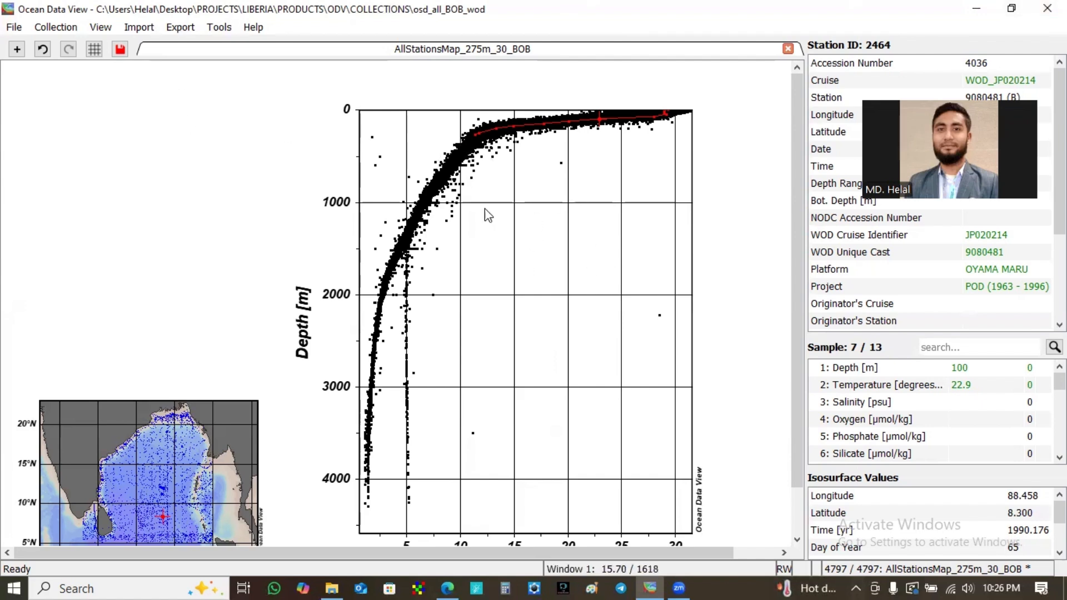
right_click(477, 132)
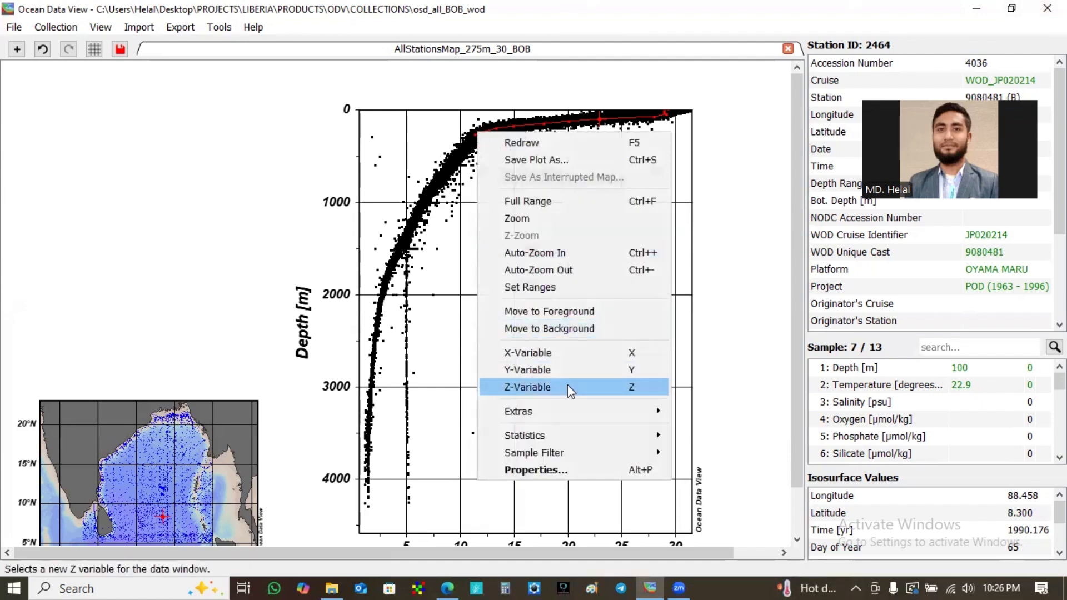
mouse_move(559, 454)
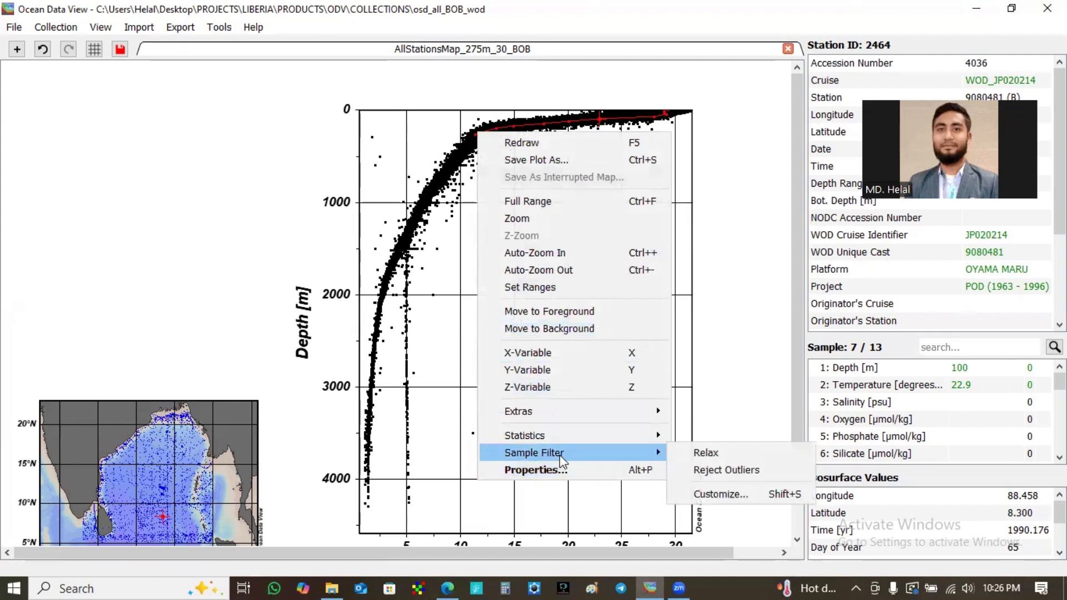
click(711, 498)
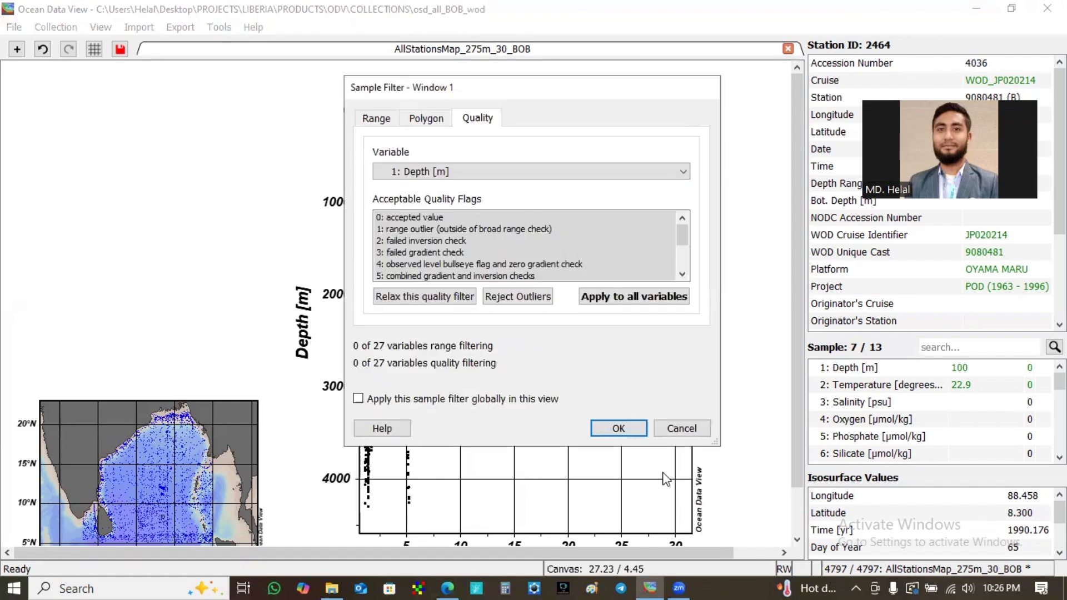
click(402, 216)
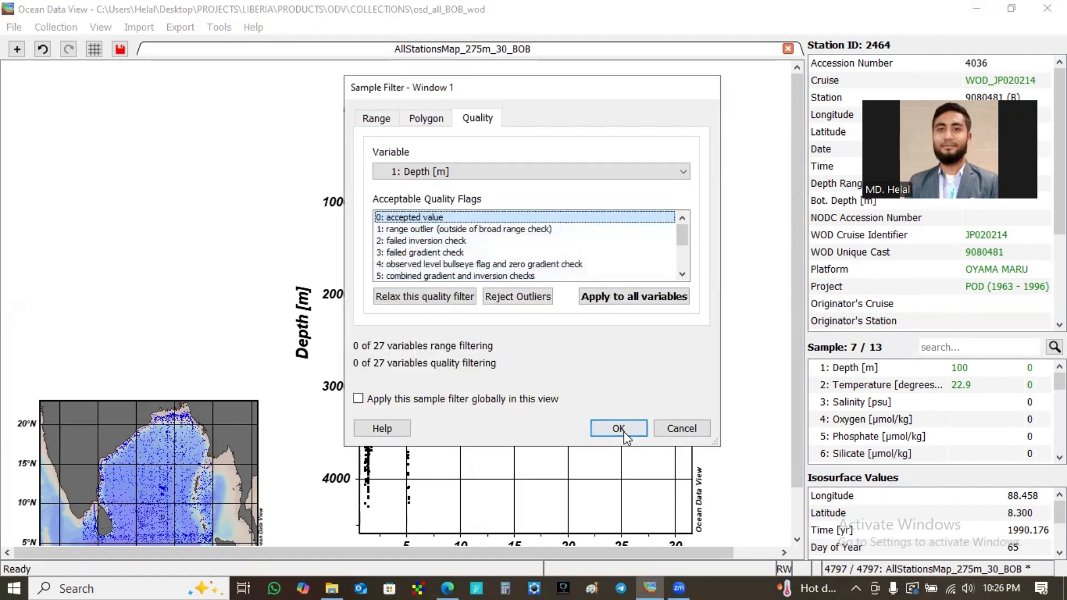
click(609, 304)
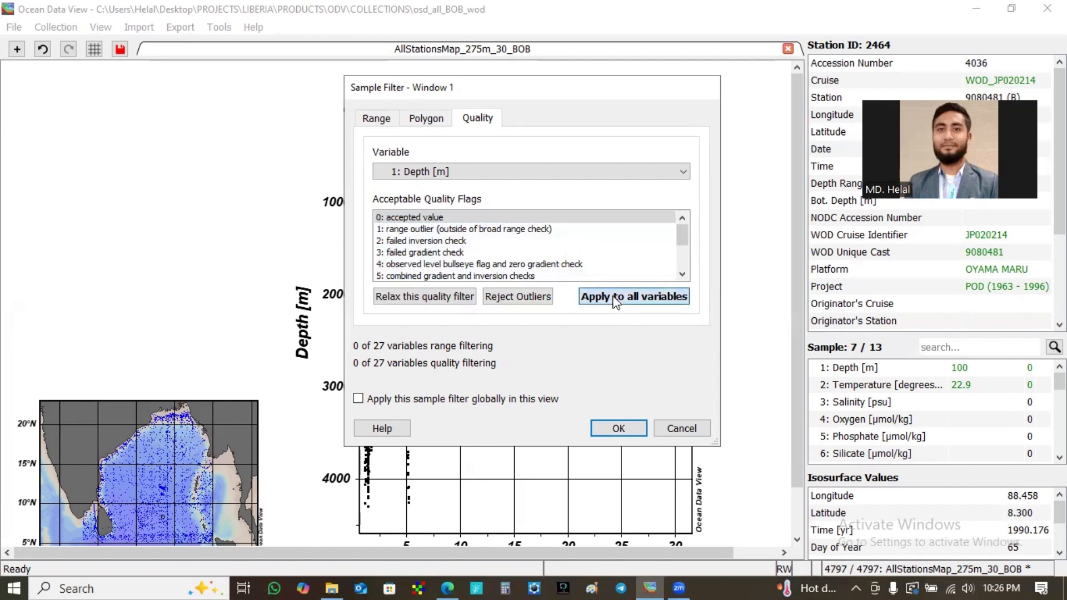
click(618, 429)
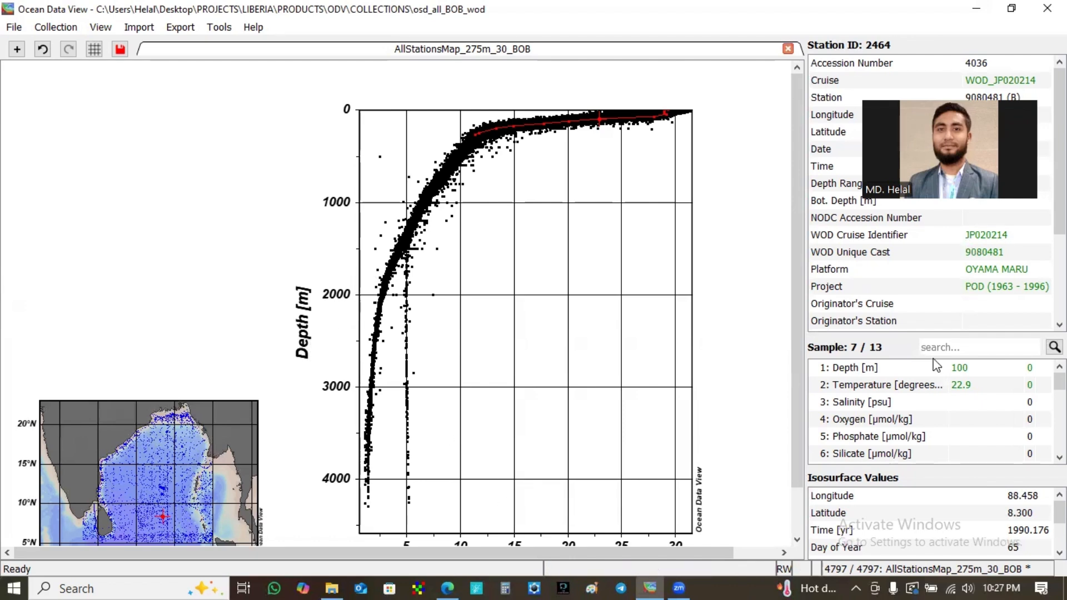
Step: Change the scatter plot's X-axis variable to Salinity [psu]
scroll(800, 278, down, 2)
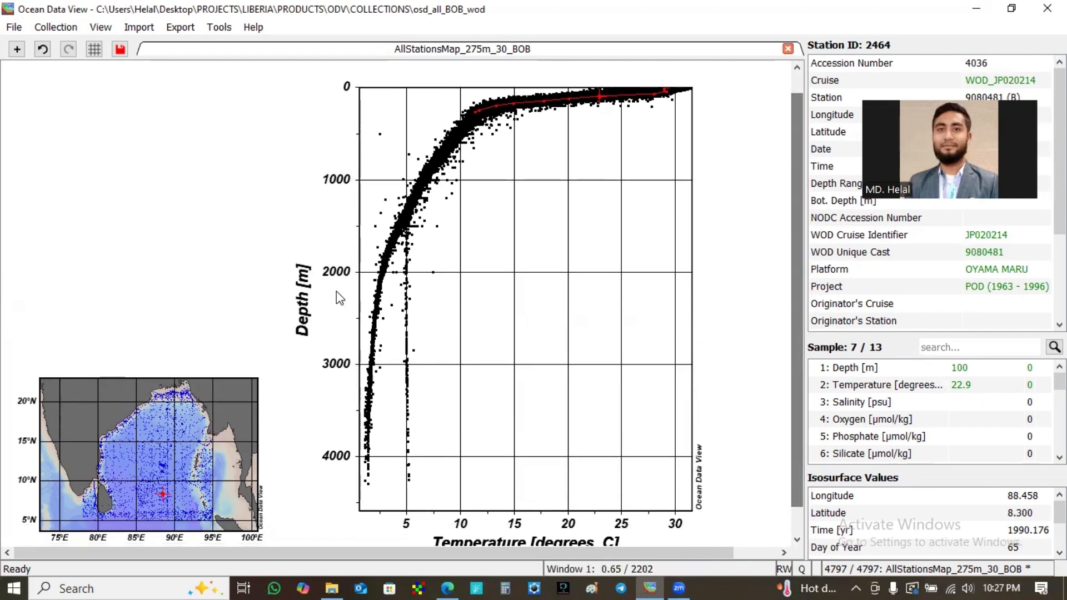
right_click(492, 255)
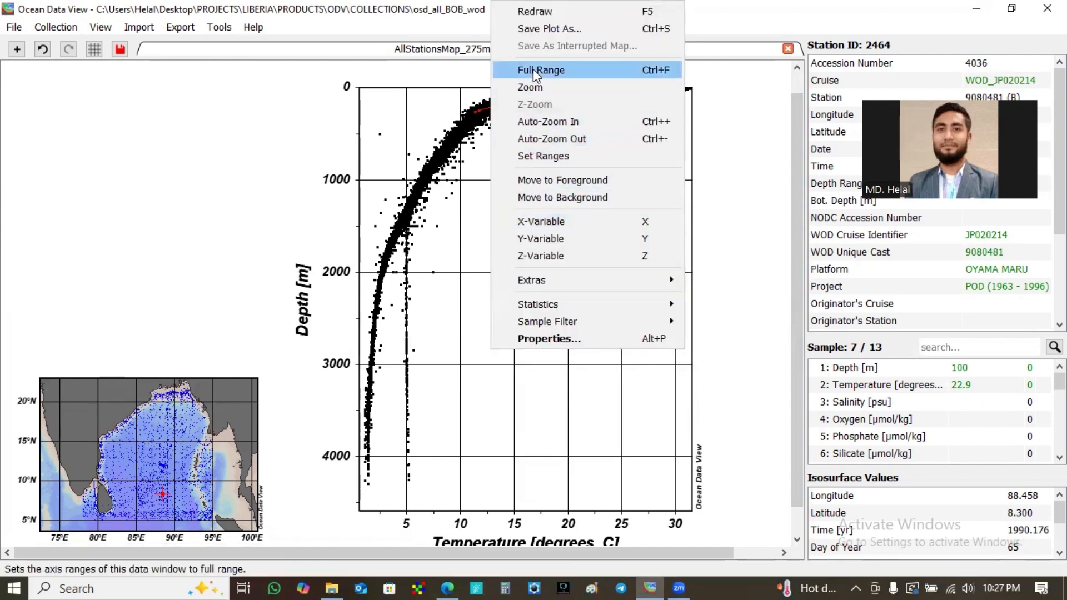
click(561, 229)
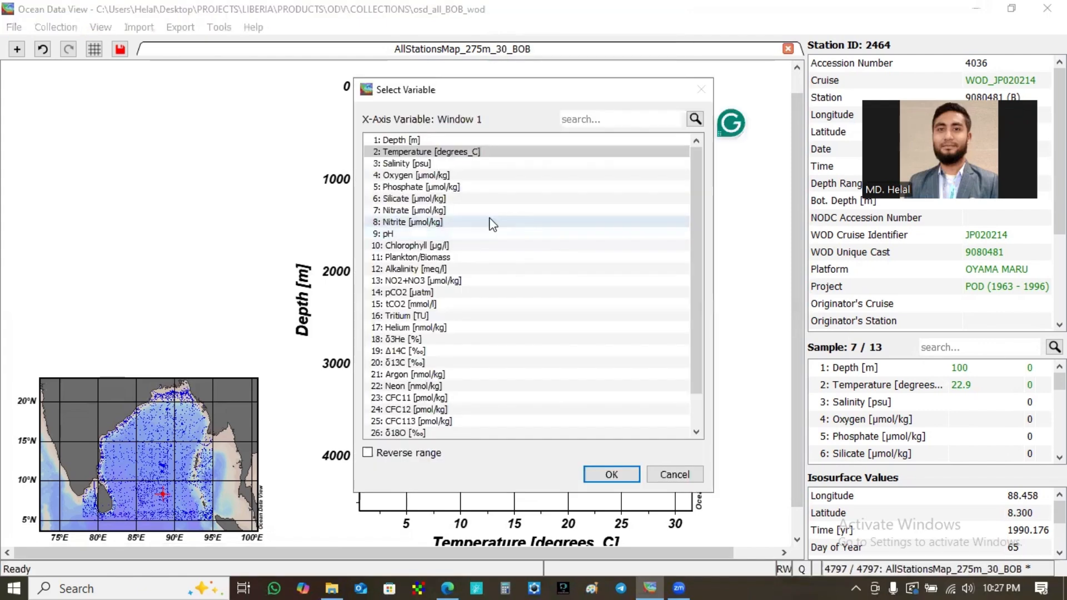
click(416, 164)
click(611, 473)
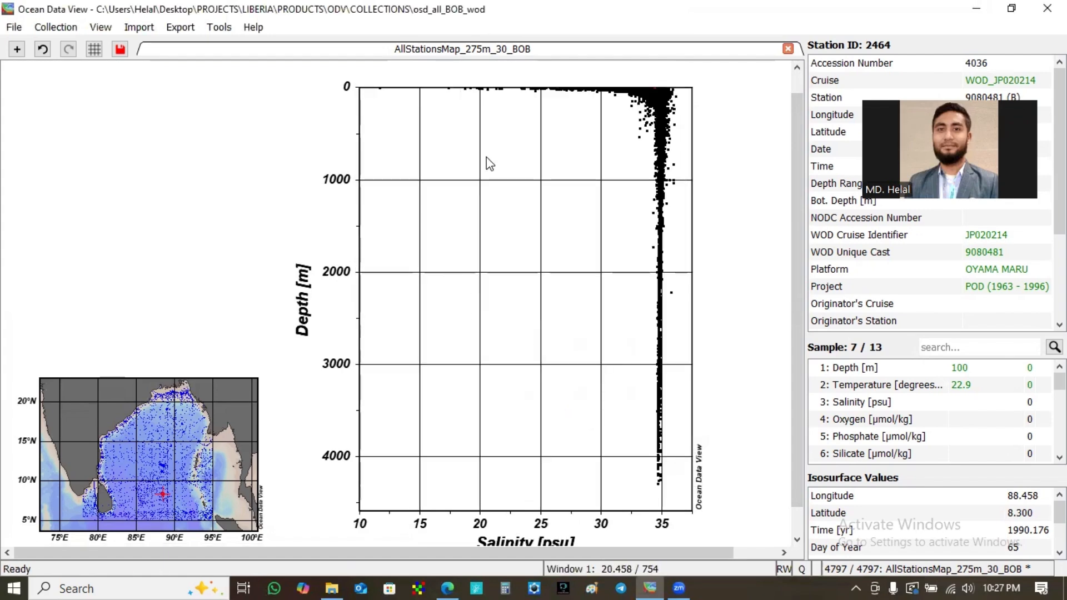
Step: Change the scatter plot's Y-axis variable to Temperature [degrees_C]
right_click(491, 191)
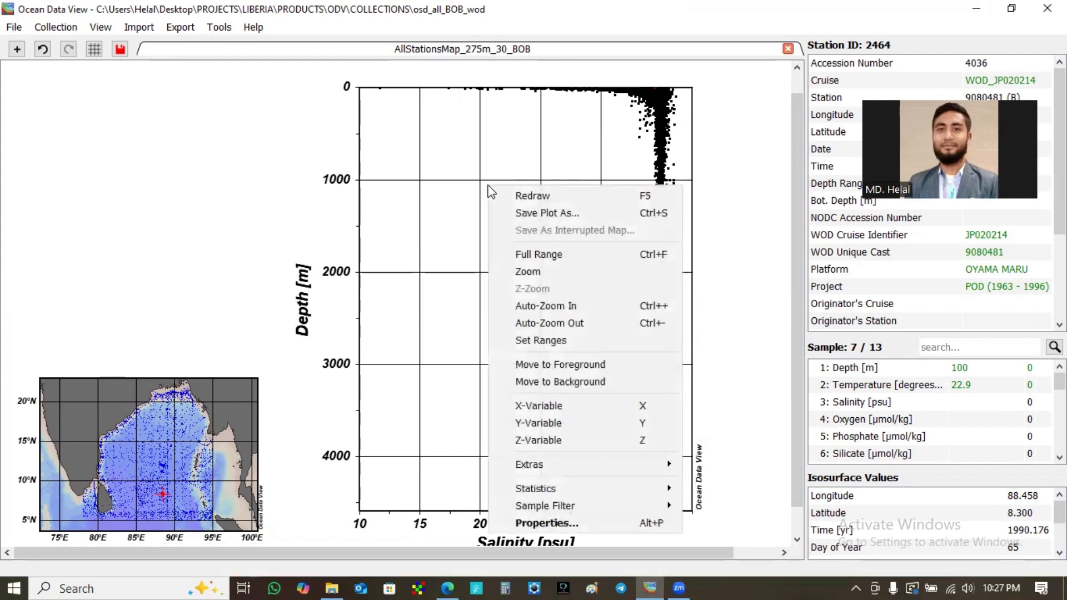
click(541, 420)
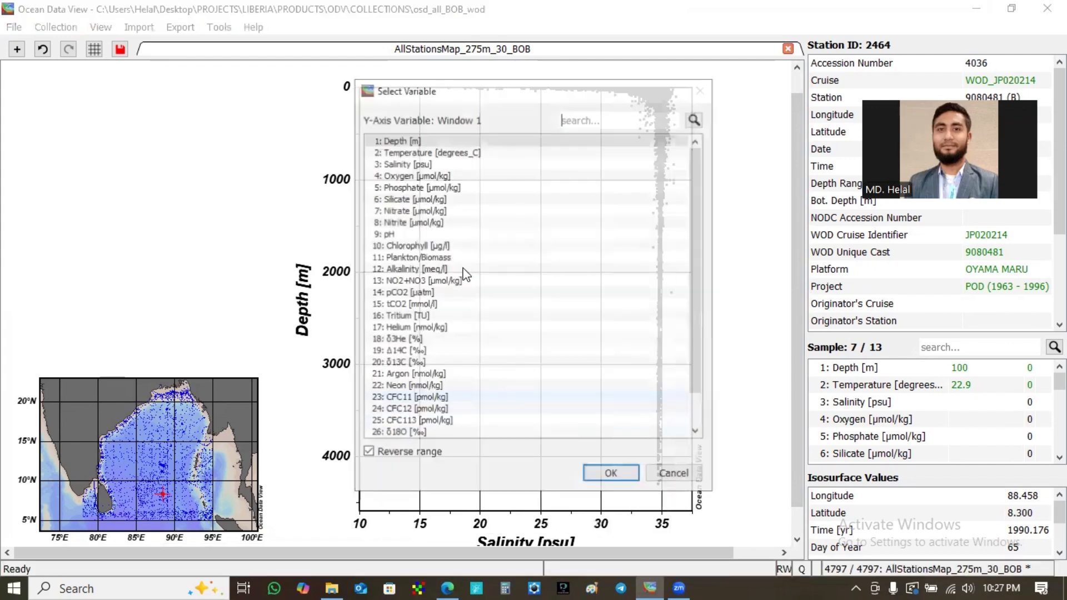
click(408, 154)
click(611, 474)
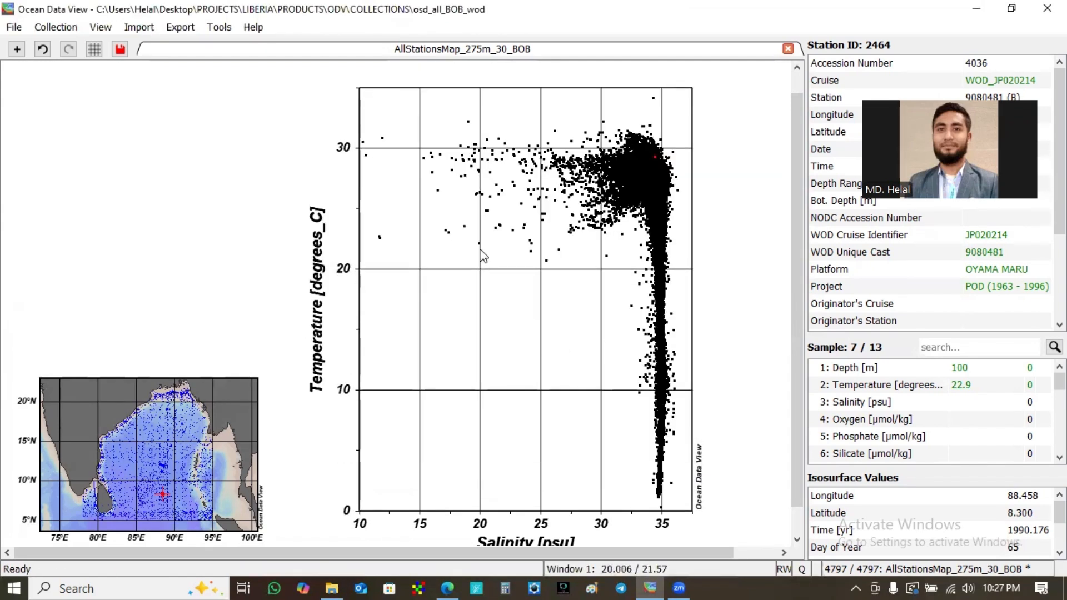
Step: Zoom the scatter plot to salinities of about 18.59 to 36.79 psu and temperatures of 0 to 33 degrees C
right_click(428, 205)
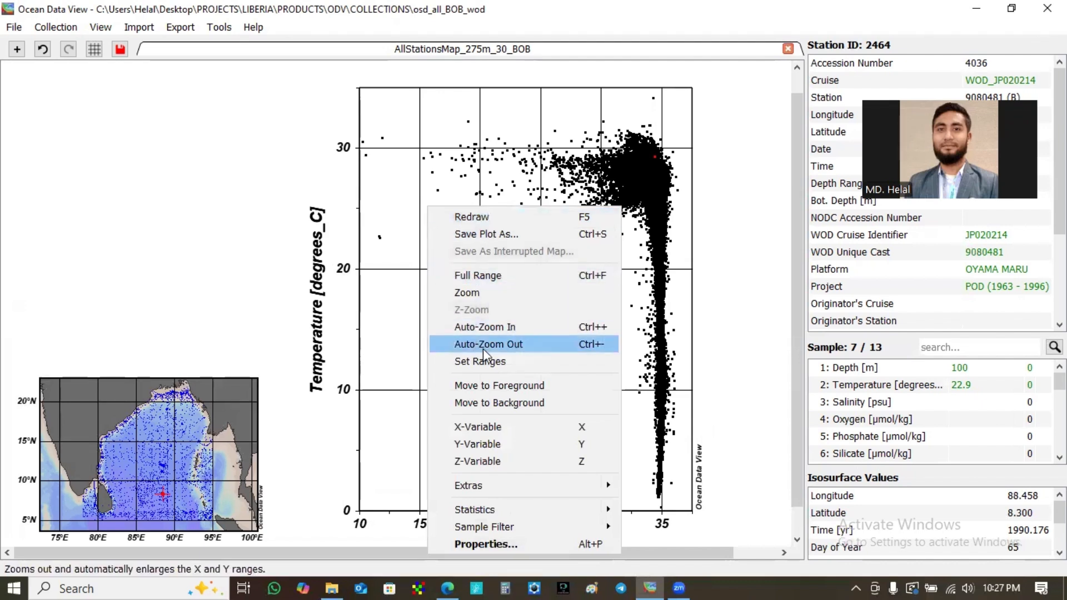
click(466, 294)
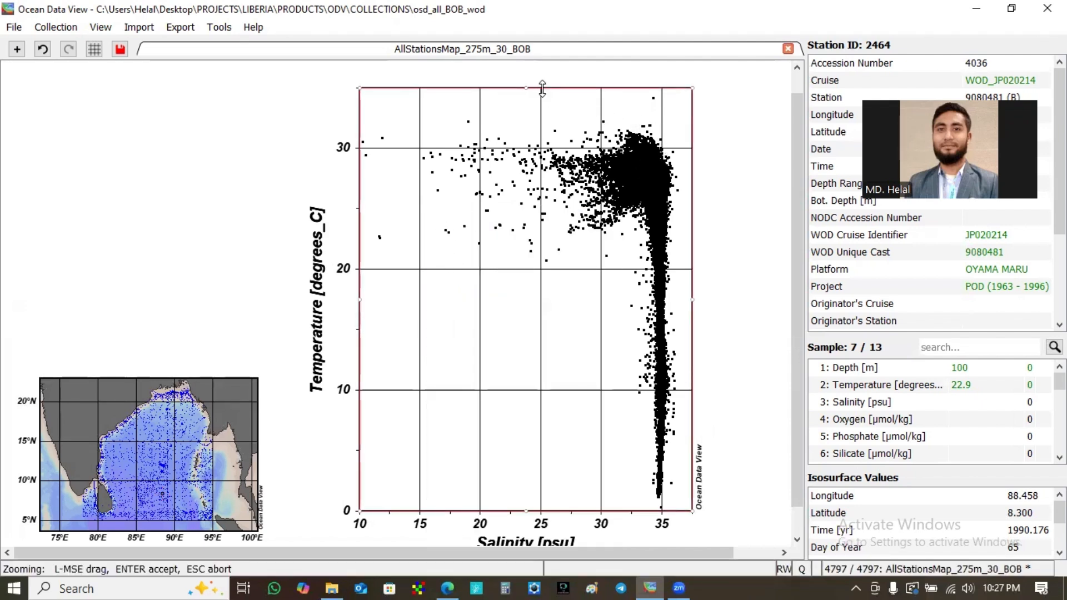
drag(542, 88, 540, 111)
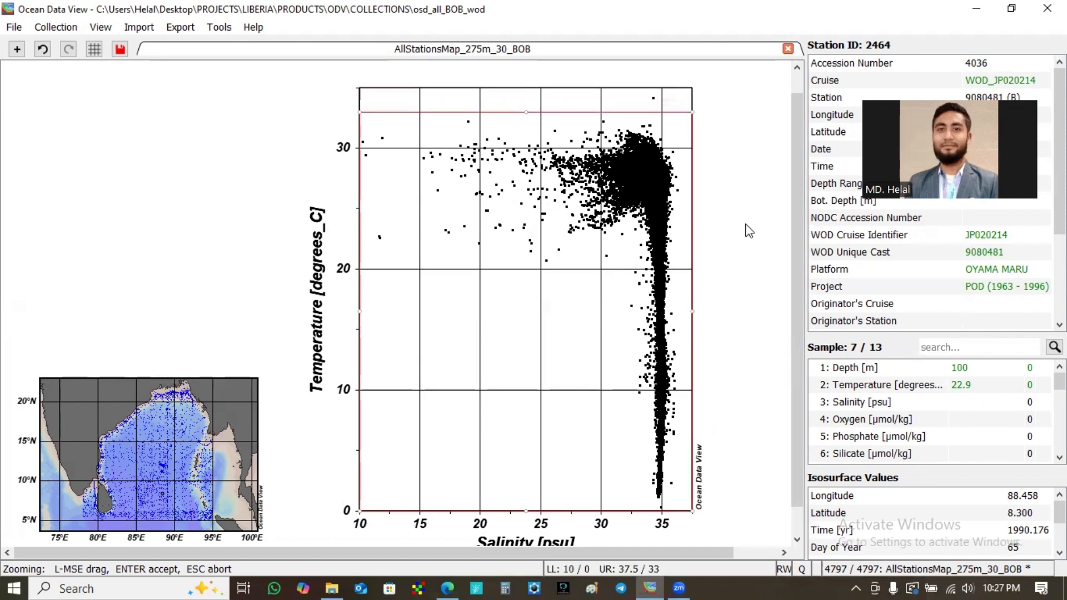
drag(692, 224, 684, 224)
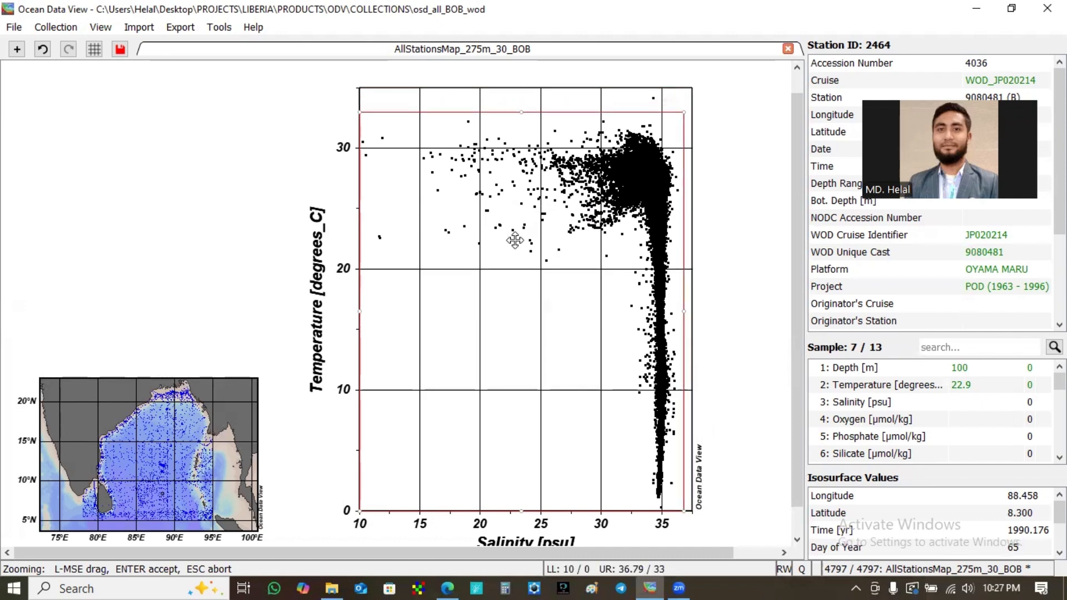
drag(360, 220, 464, 218)
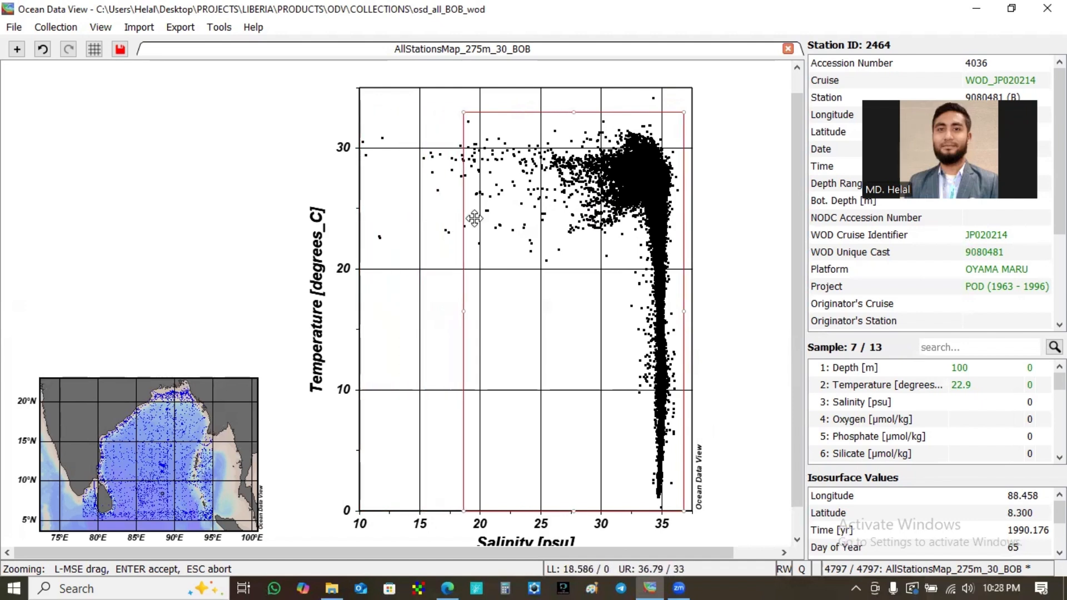
key(Return)
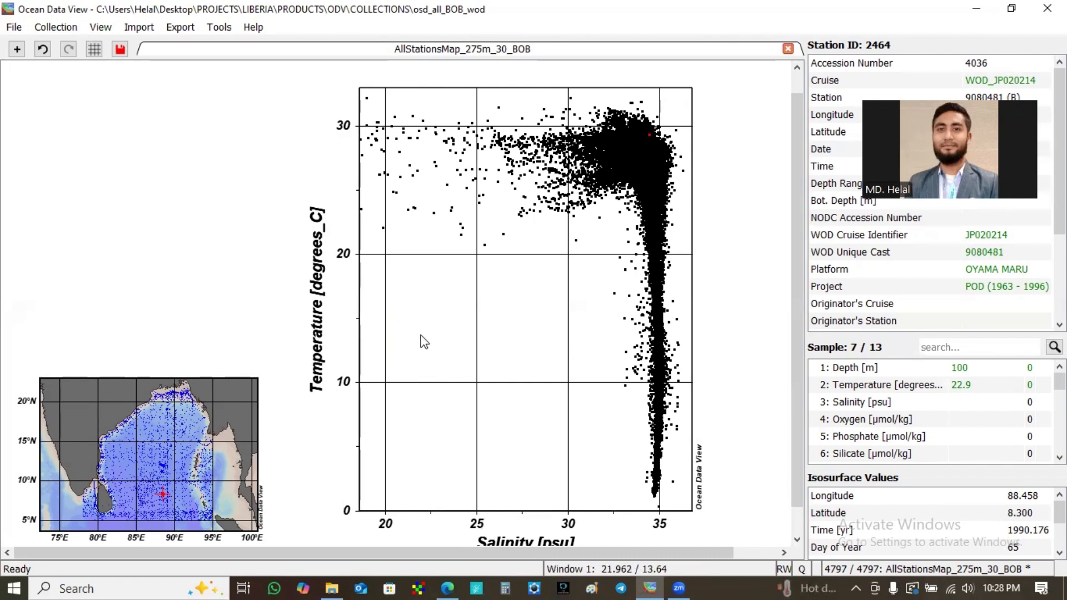
Step: Set the scatter plot's Z-axis variable to Oxygen [µmol/kg]
right_click(428, 225)
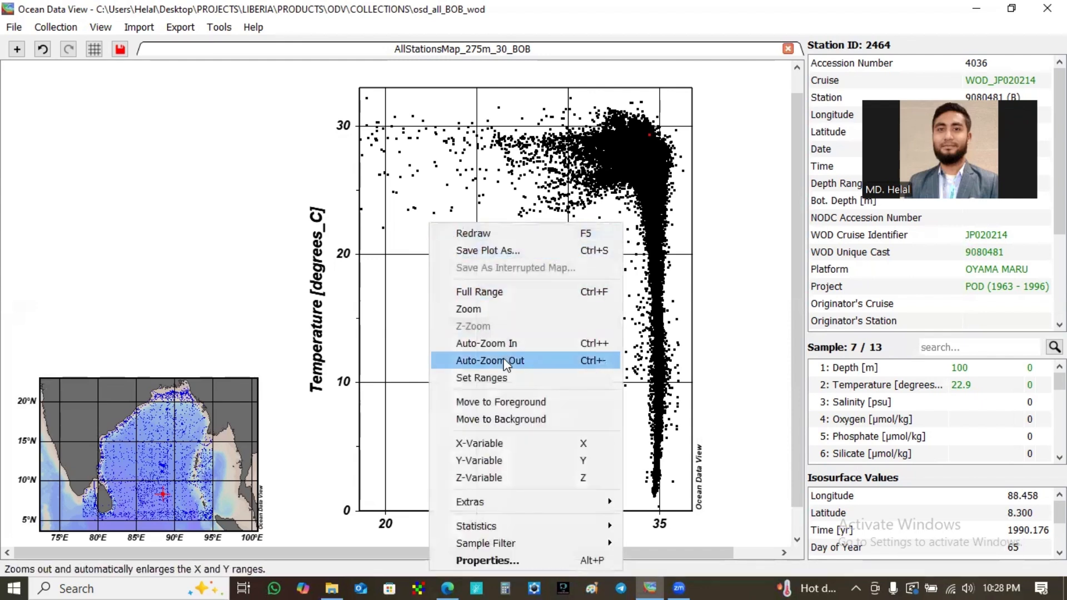
click(479, 478)
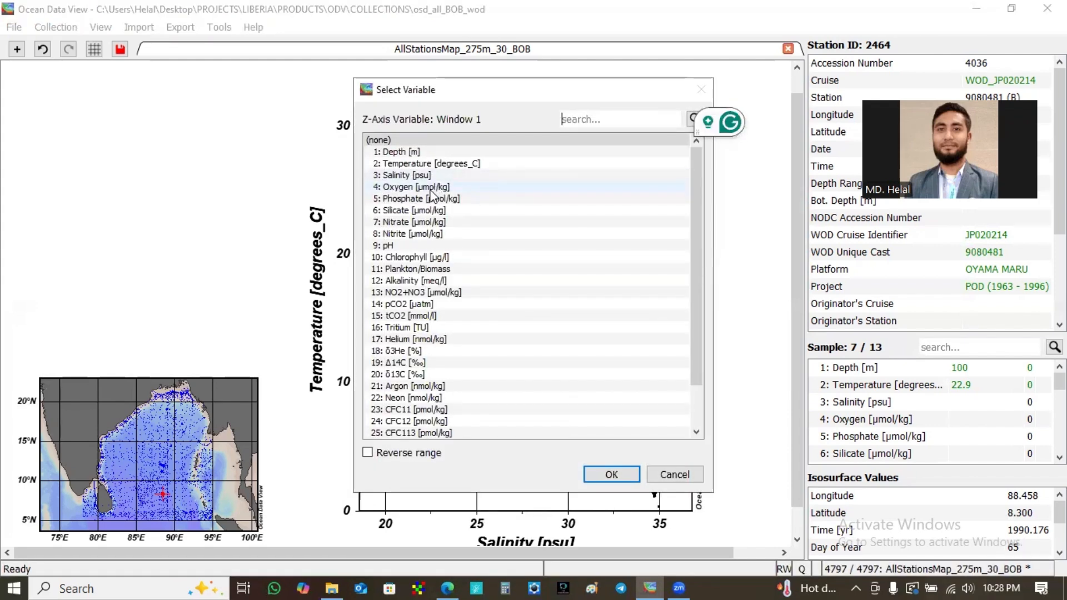
click(413, 191)
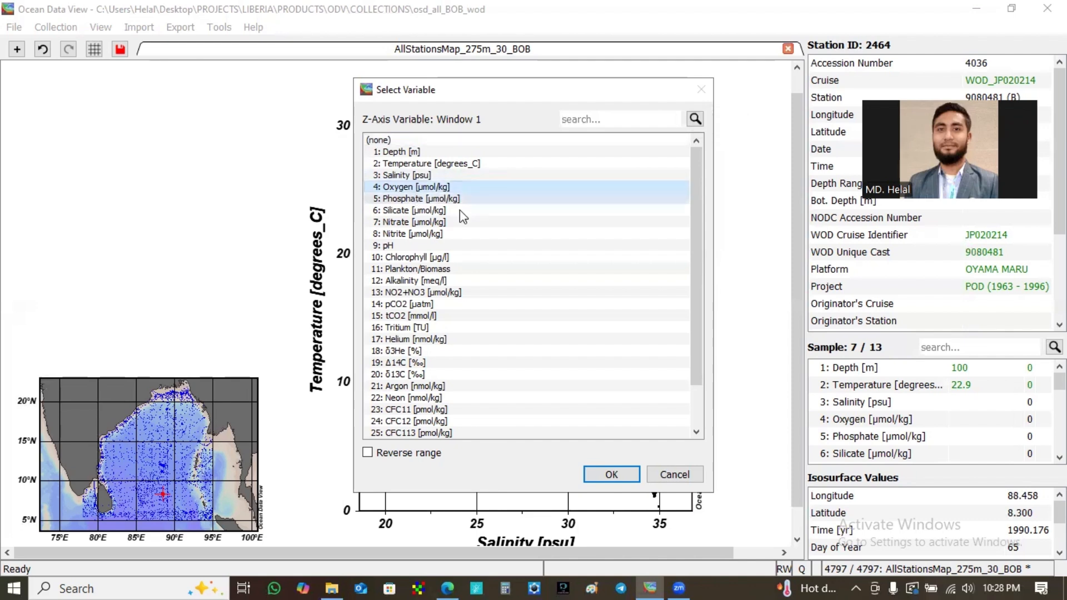
click(607, 475)
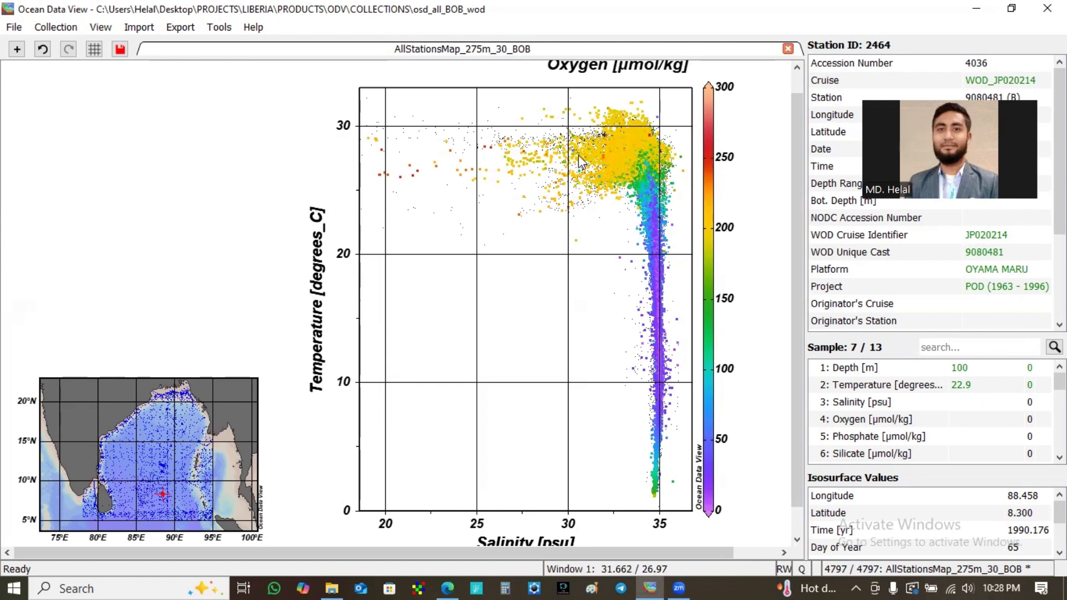
Step: Narrow the plot's oxygen colour range to about 188.2 to 300 µmol/kg with Z-Zoom
right_click(537, 132)
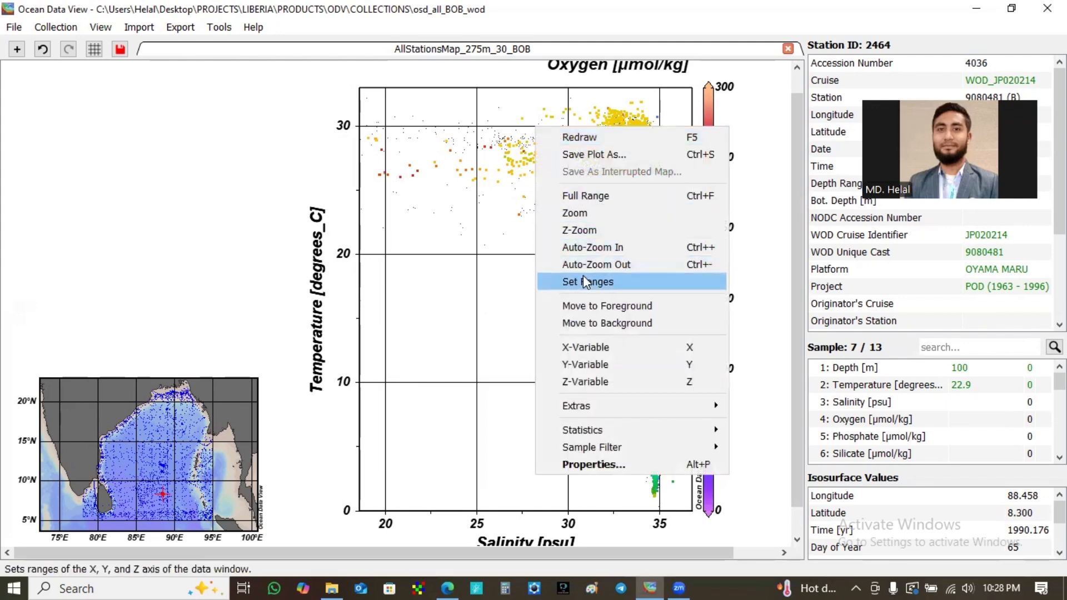
click(573, 230)
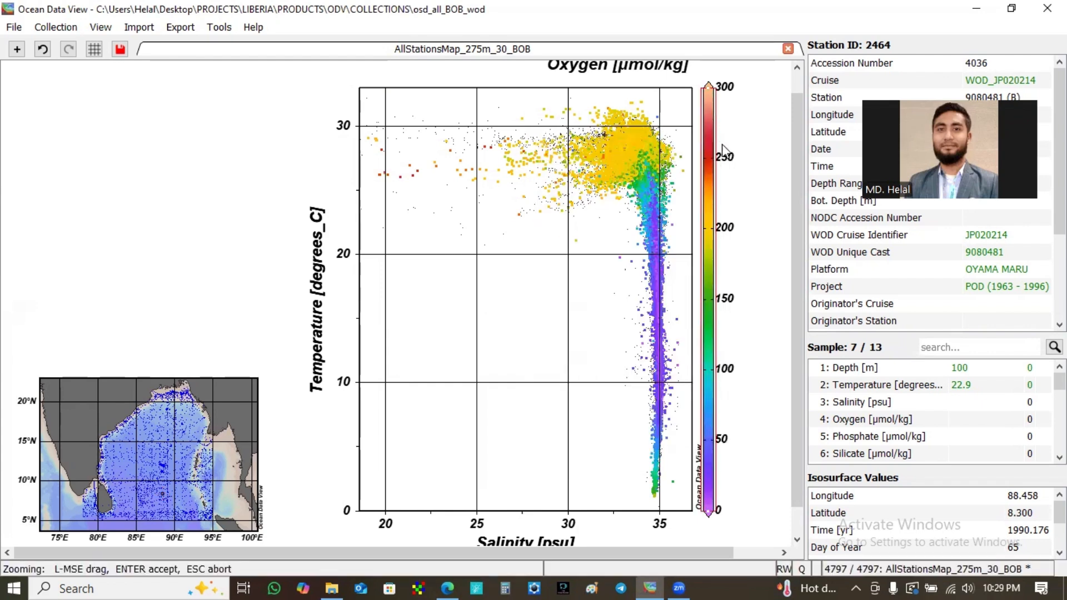
drag(707, 512, 718, 244)
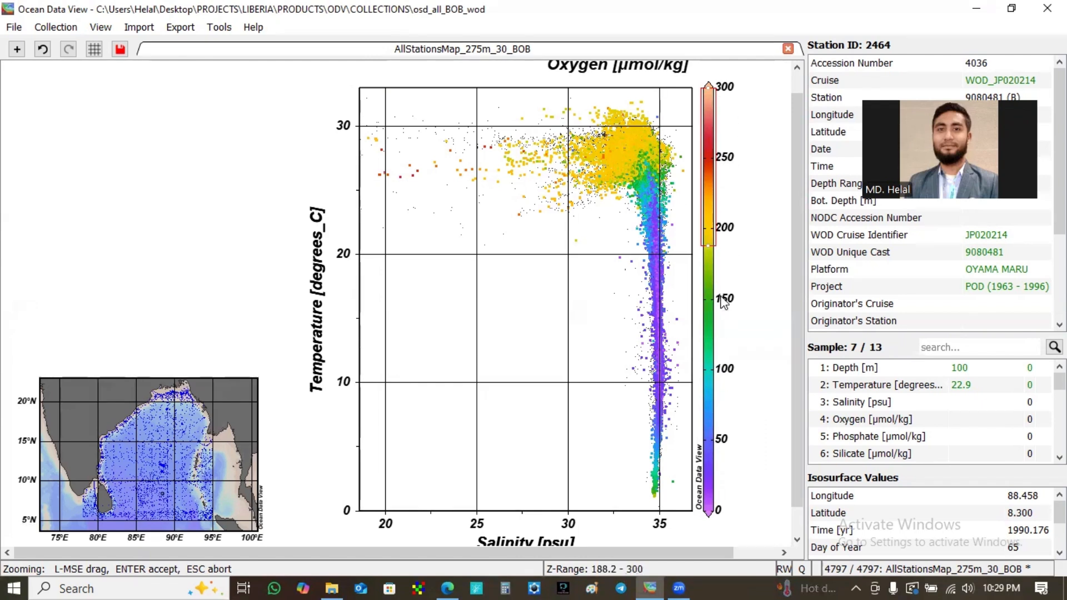
key(Return)
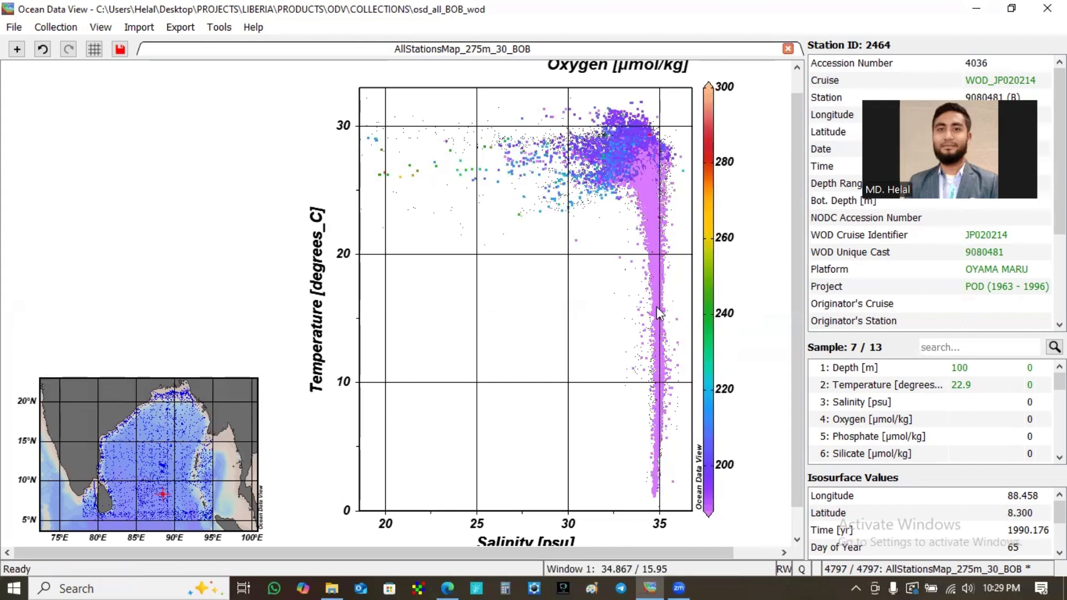
Step: Lower the upper limit of the oxygen colour range to about 283.5 µmol/kg with Z-Zoom
right_click(464, 164)
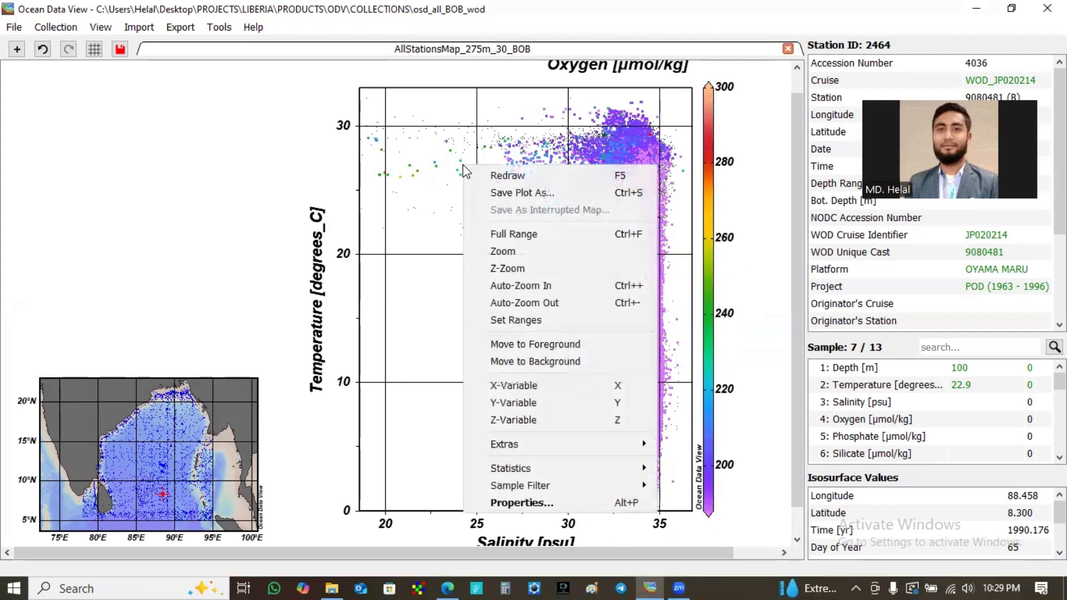
click(506, 269)
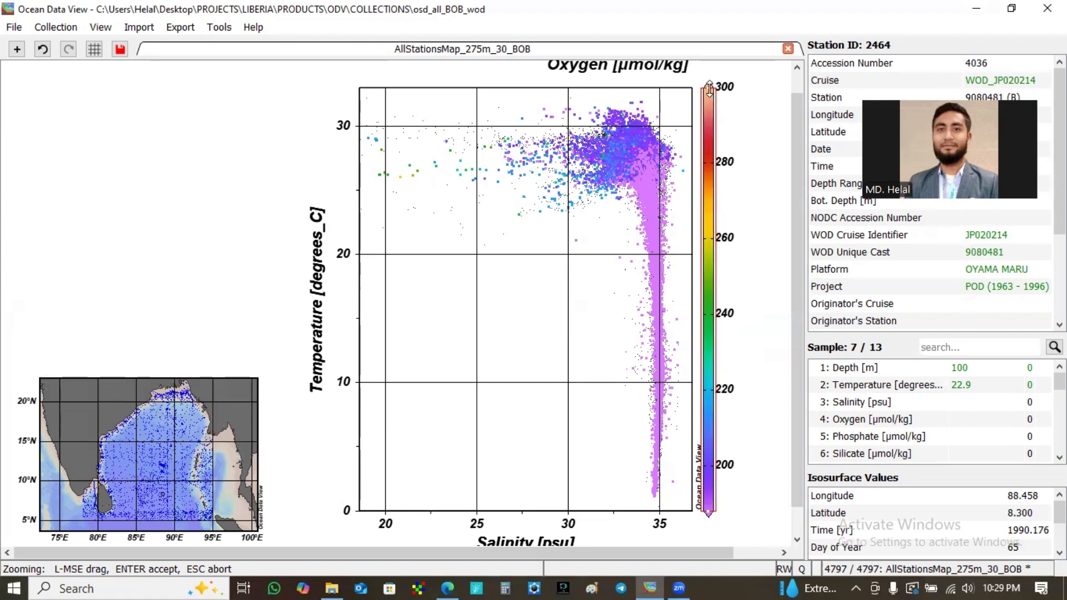
drag(708, 89, 711, 150)
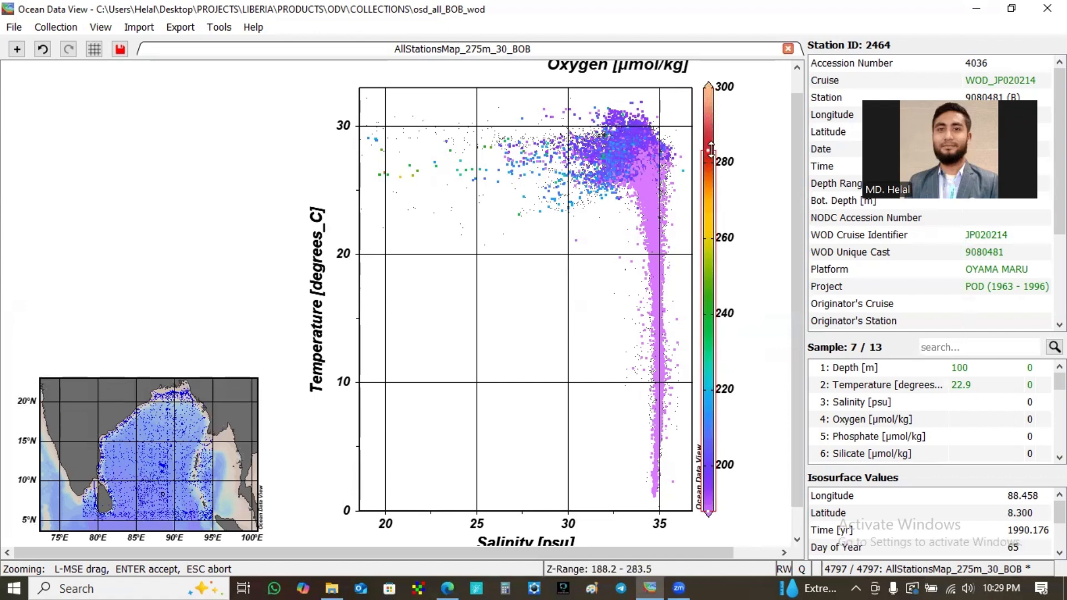
key(Return)
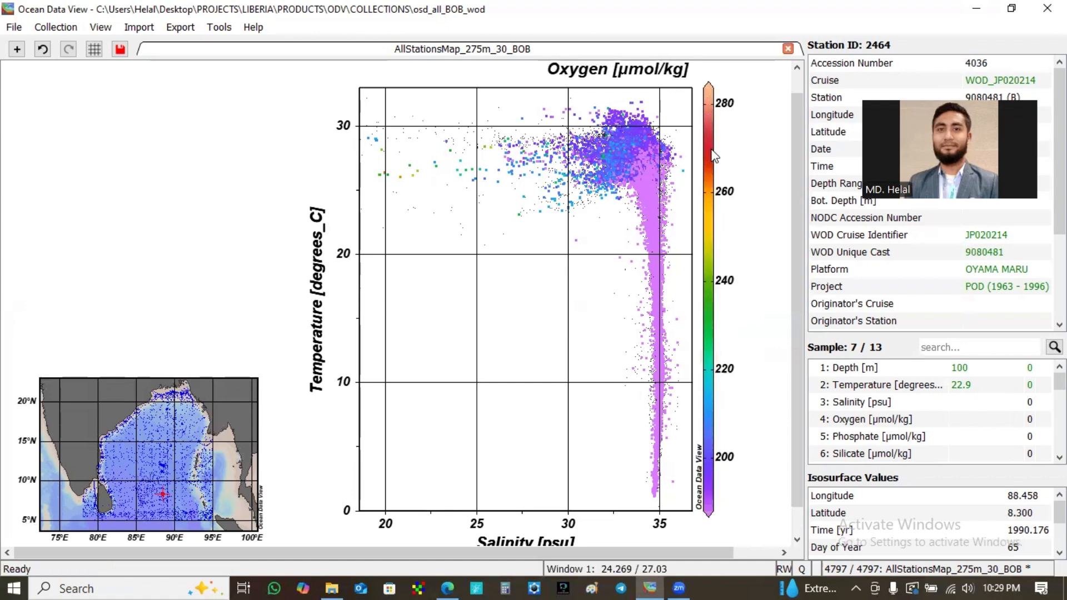
Step: Undo both Z-Zoom changes to the oxygen colour range
click(42, 50)
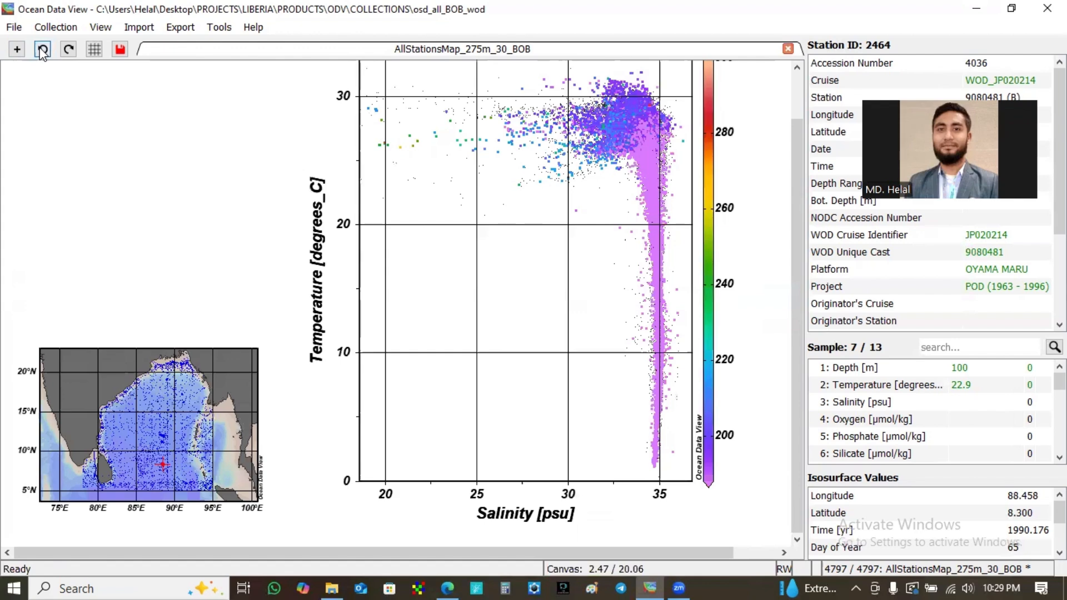
click(42, 50)
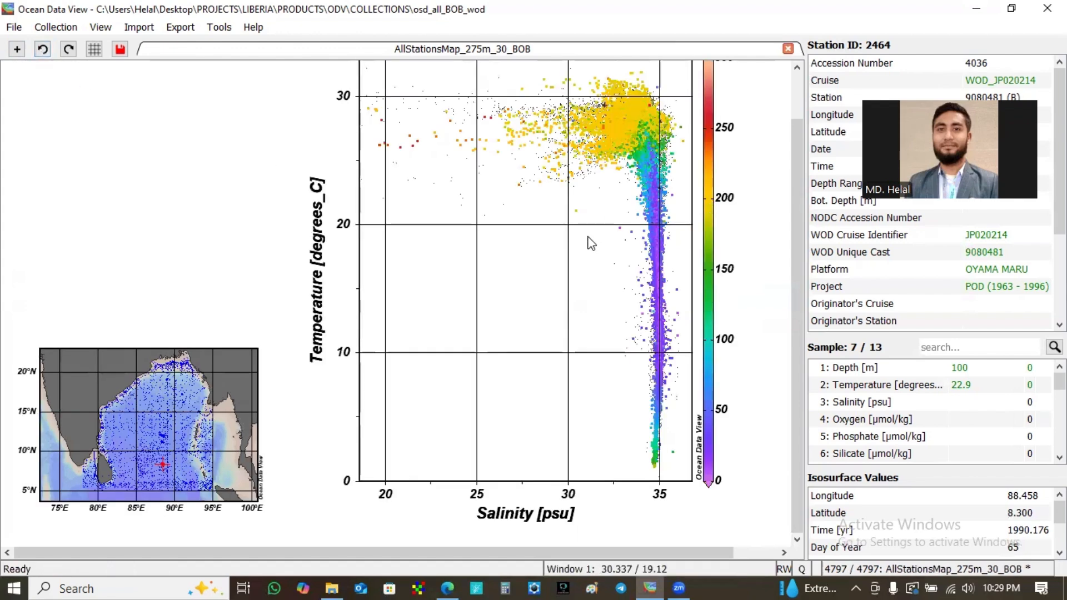
mouse_move(800, 242)
mouse_down()
mouse_move(810, 197)
mouse_move(812, 225)
mouse_up()
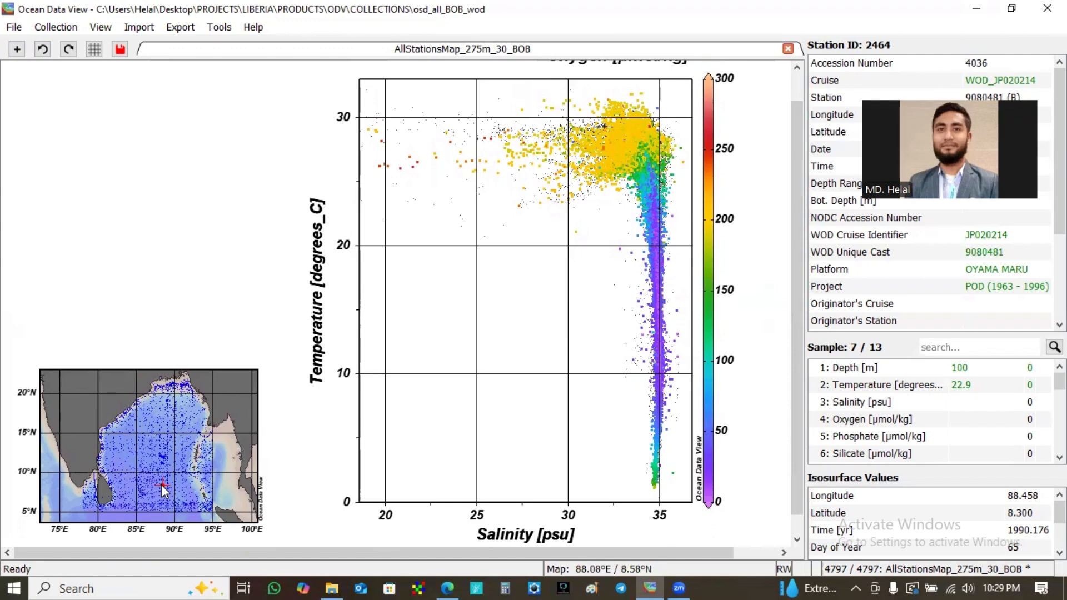
Step: Customize the map's station filter to accept only the season from Apr 01 to Aug 31
right_click(161, 485)
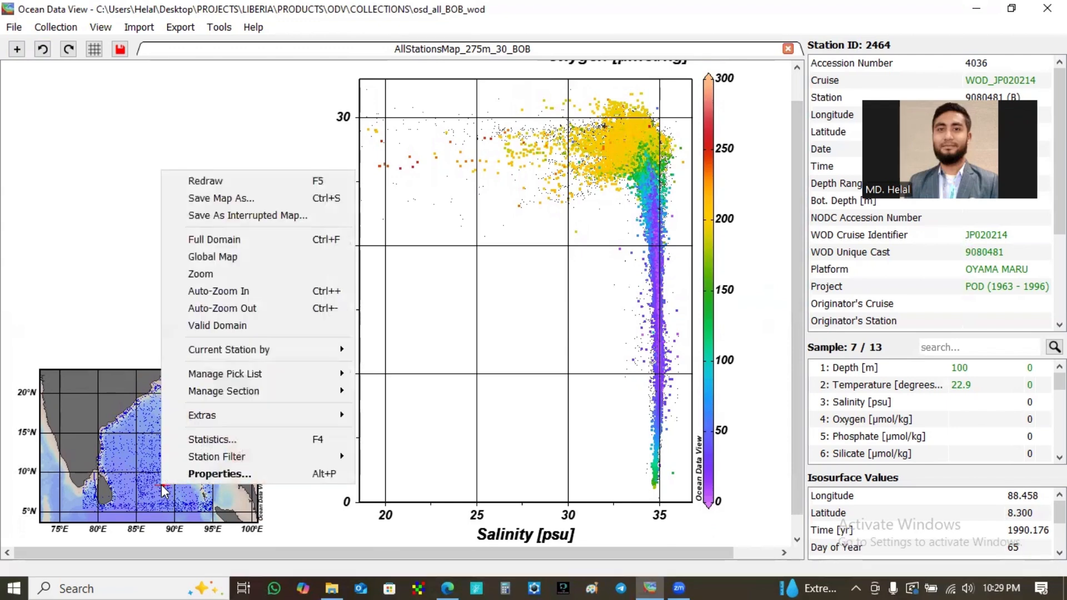
mouse_move(194, 464)
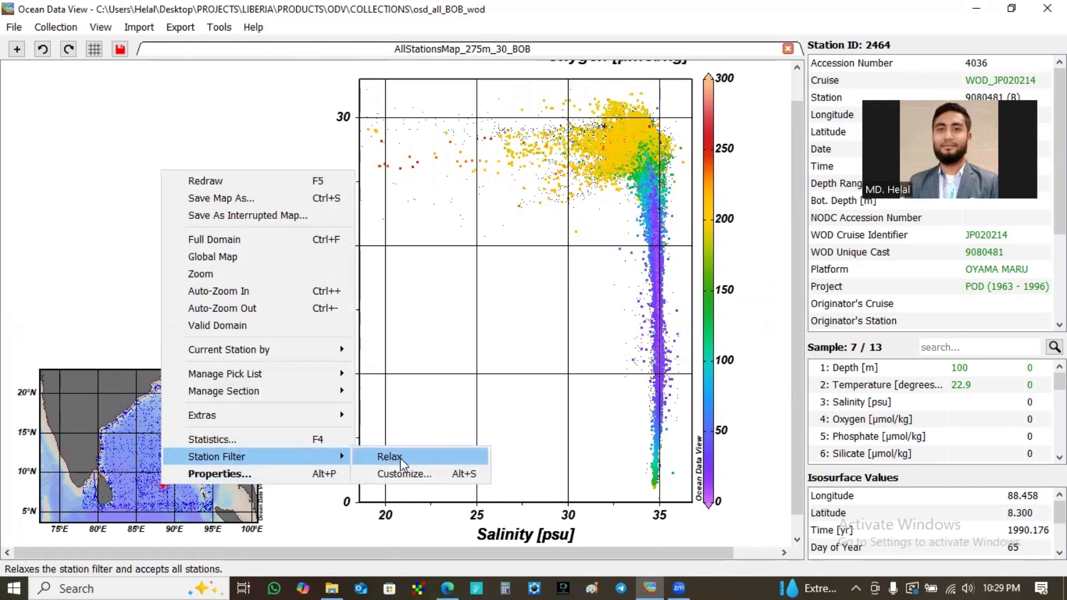
click(400, 478)
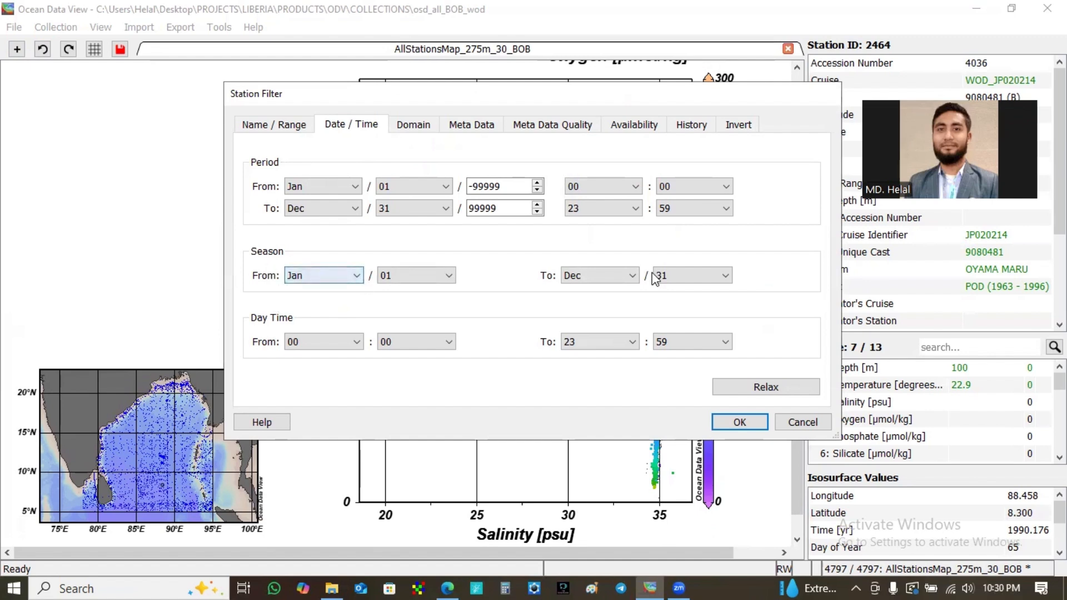
click(355, 276)
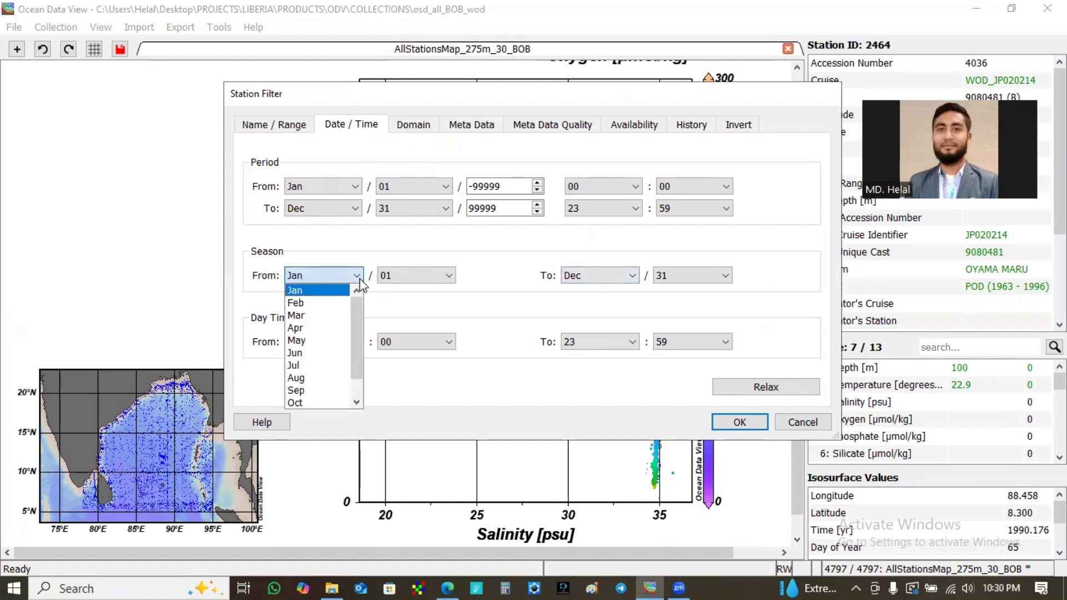
click(326, 332)
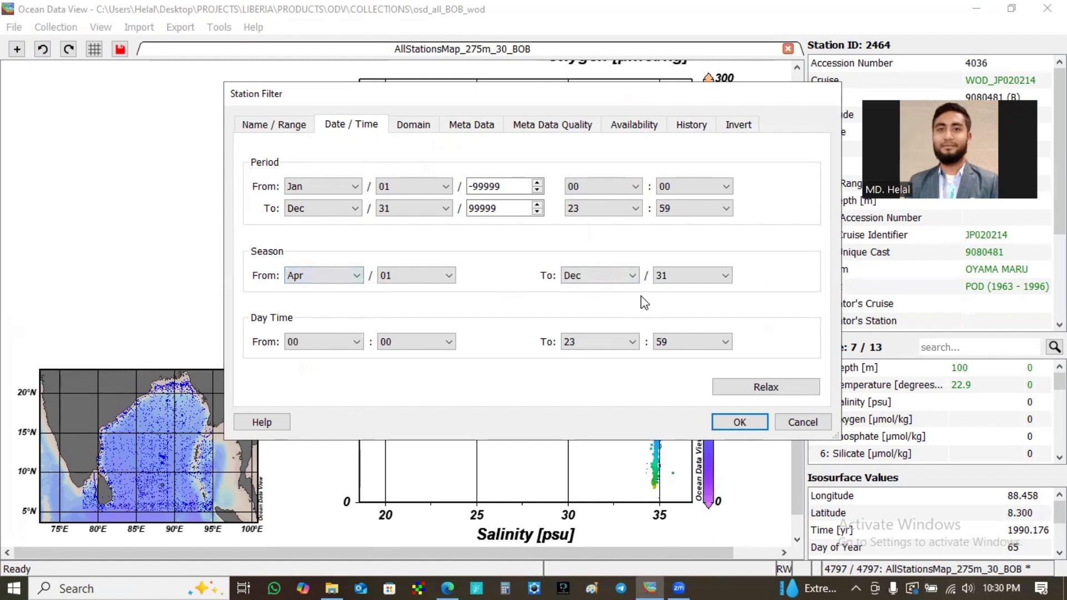
click(633, 276)
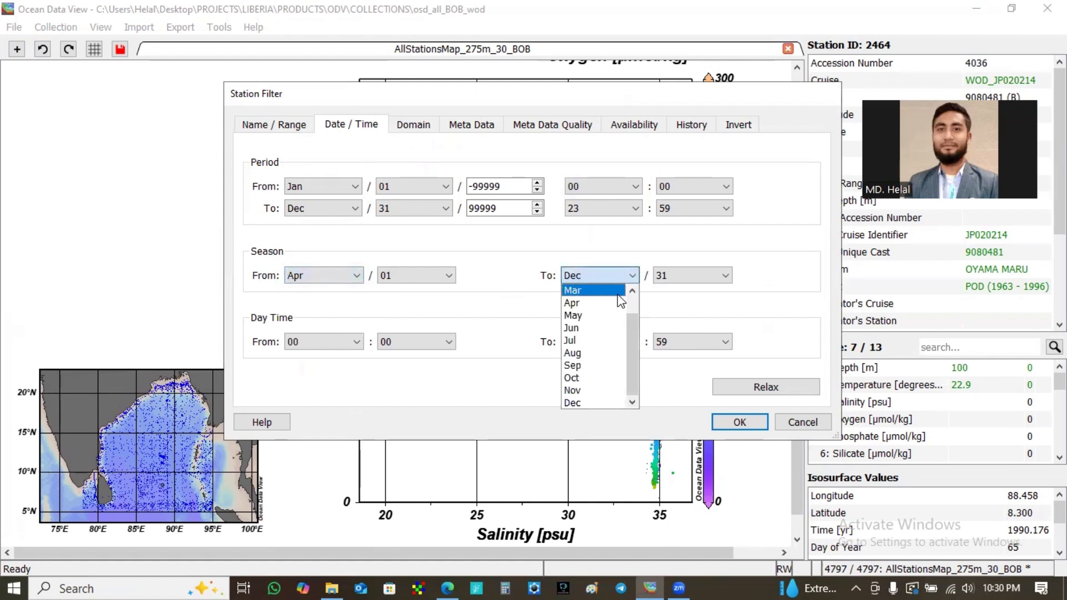
click(577, 353)
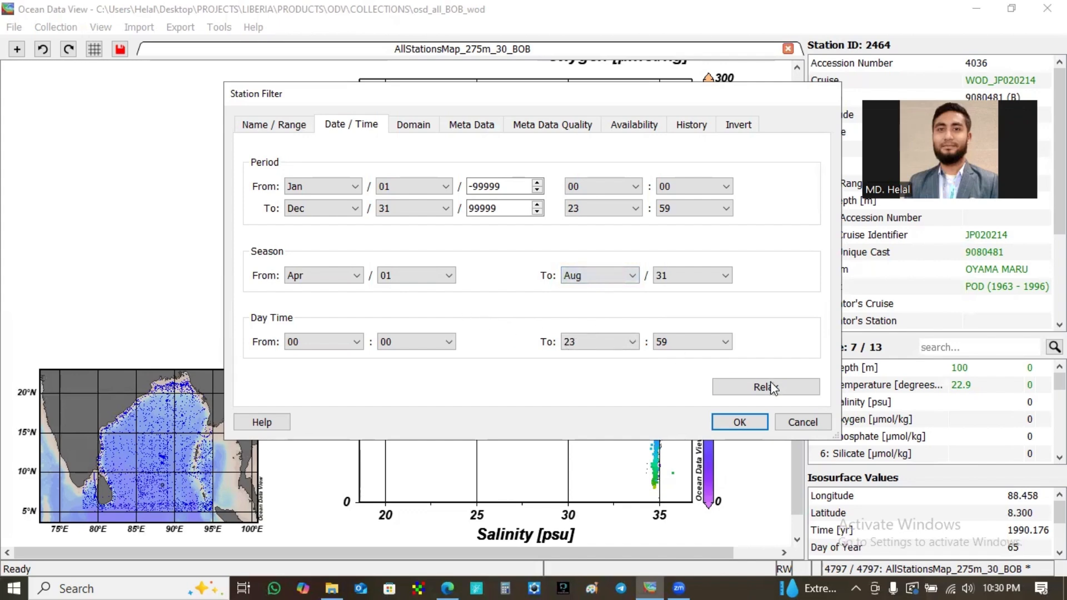
click(744, 422)
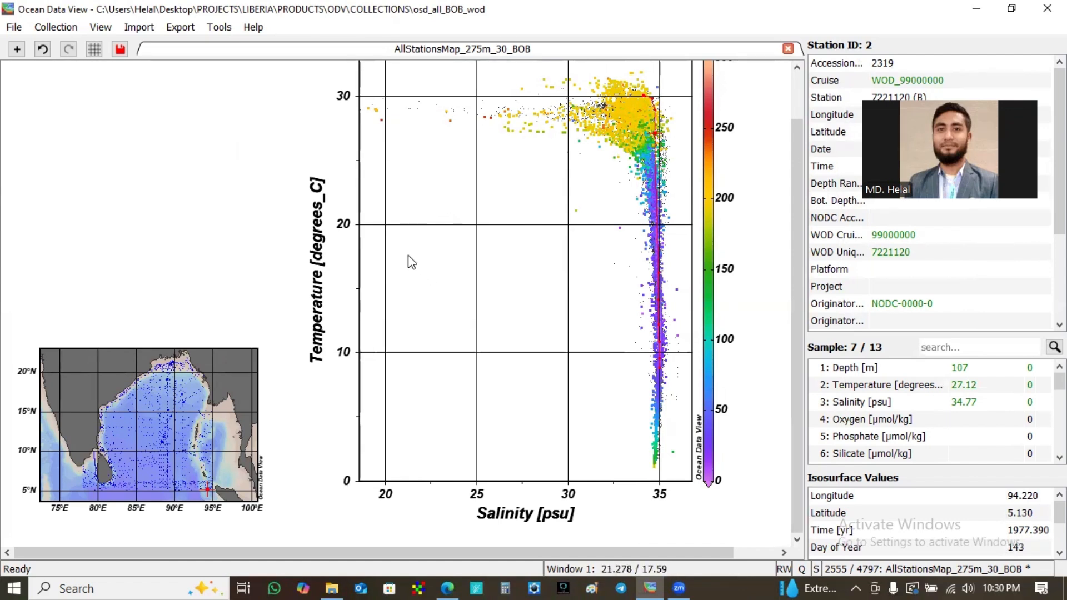
Step: Zoom the scatter plot so that its salinity axis starts at about 25 psu
right_click(446, 202)
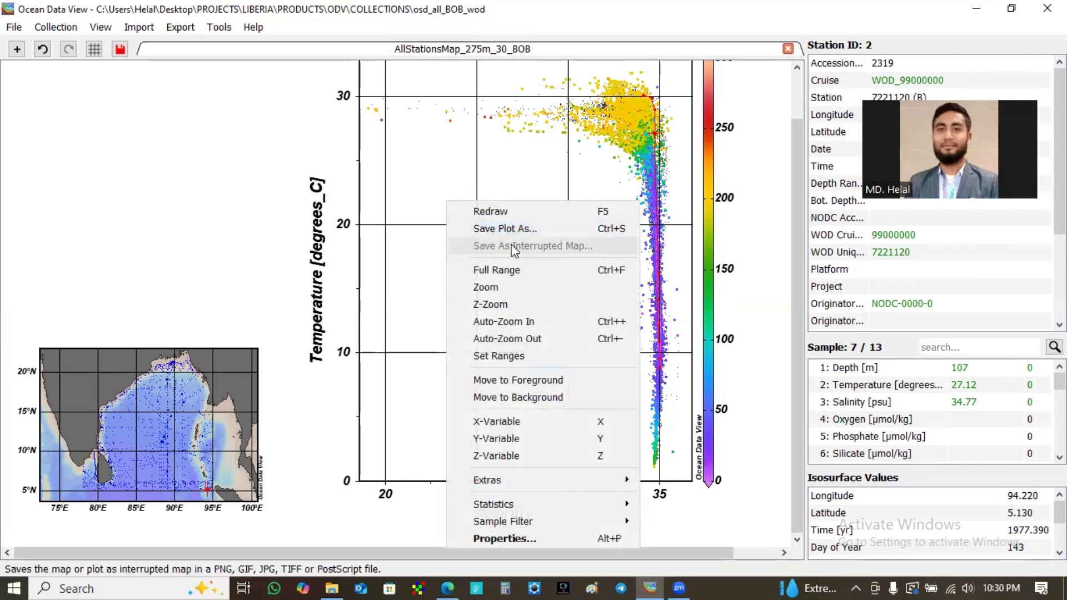
click(513, 289)
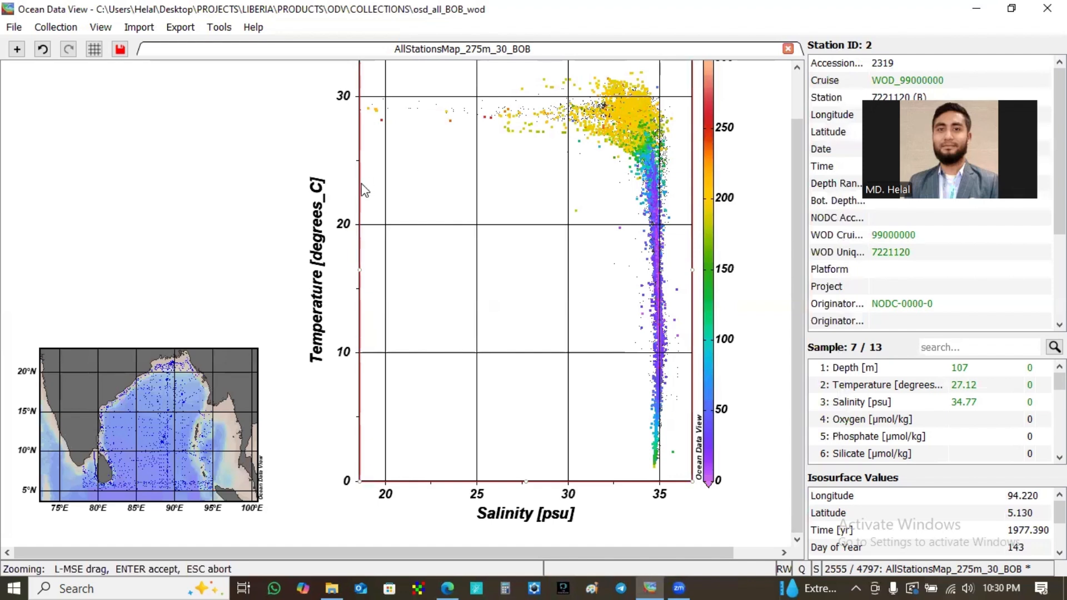
drag(357, 178, 476, 199)
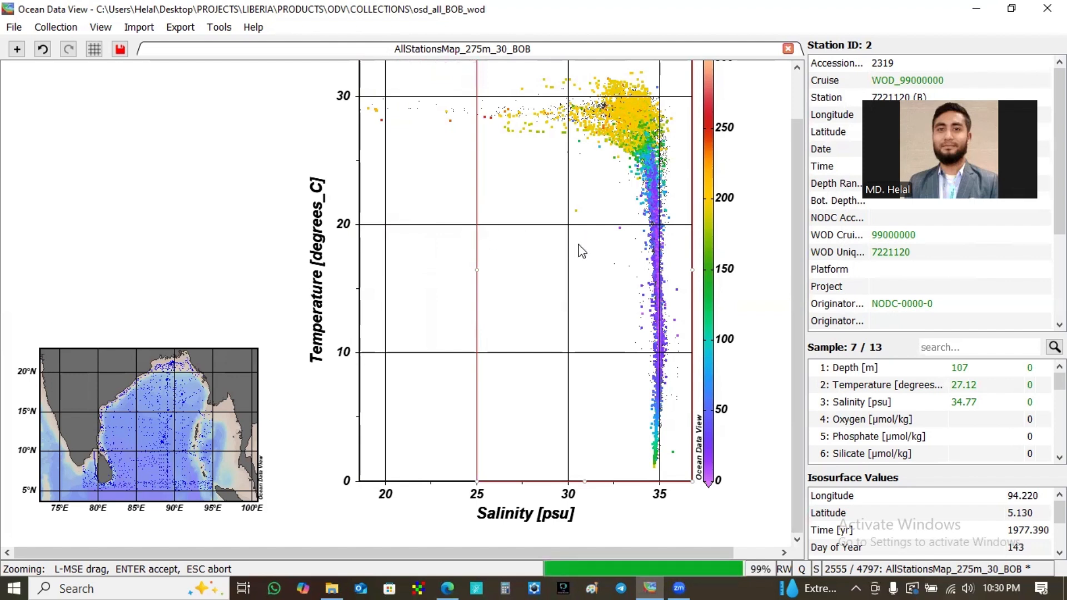
key(Return)
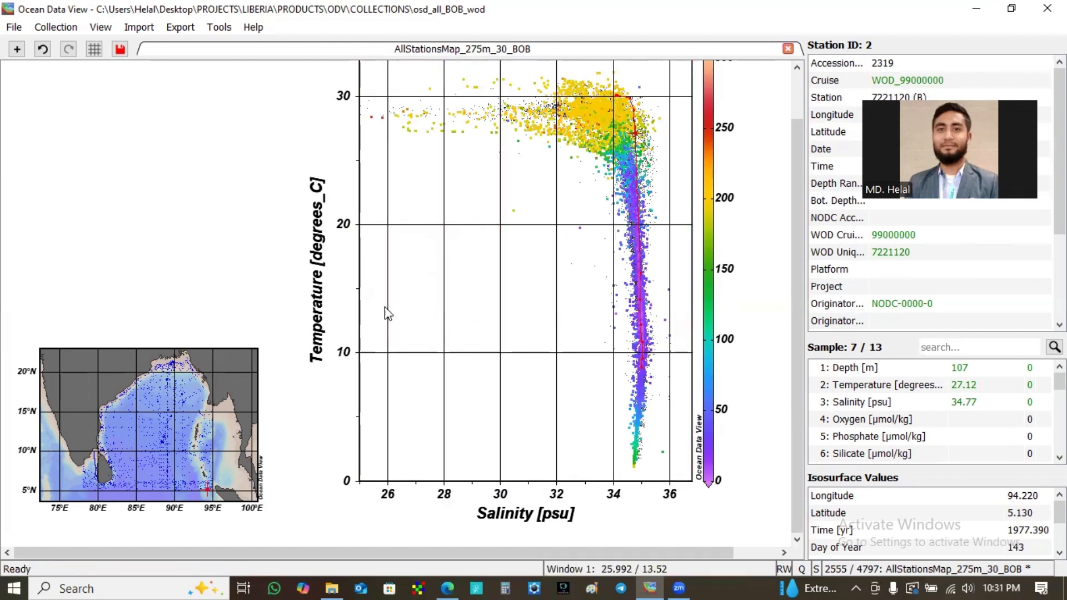
Step: Try the full range on the temperature-salinity scatter plot and undo that range change
drag(797, 285, 810, 232)
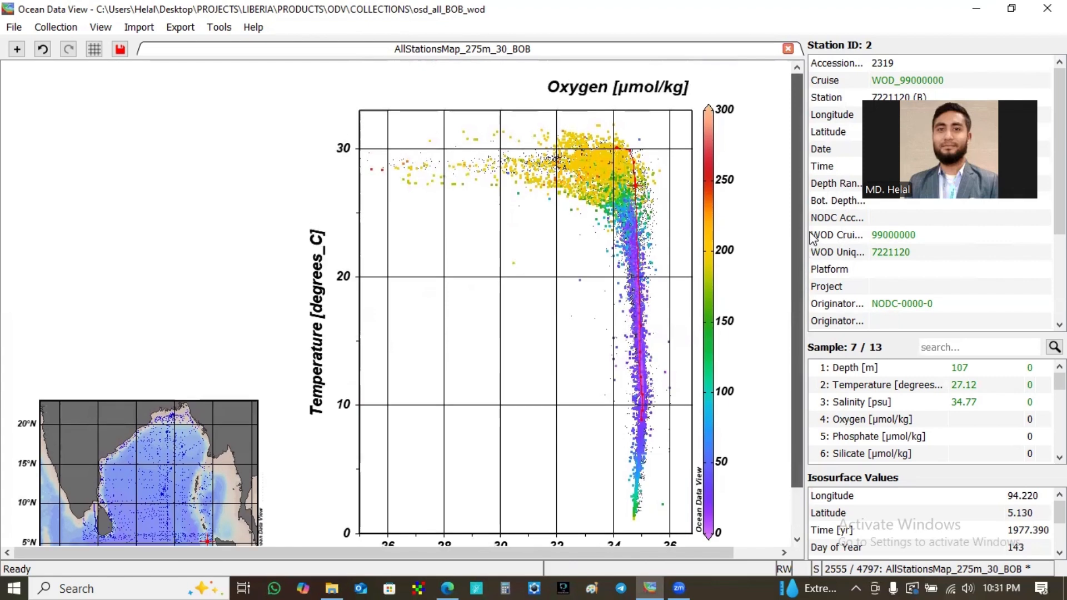
right_click(350, 310)
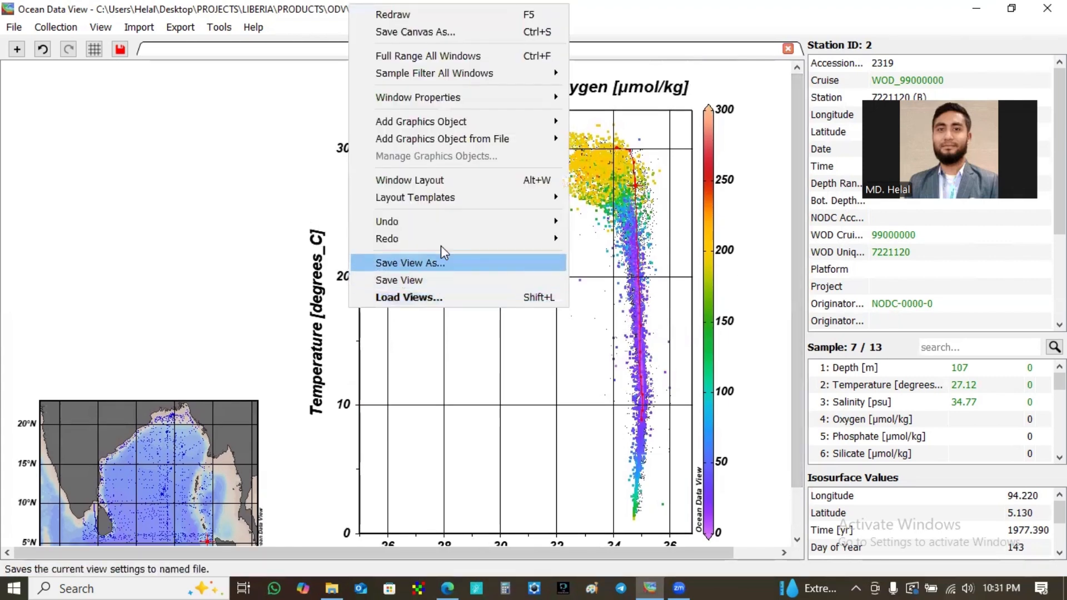
right_click(474, 352)
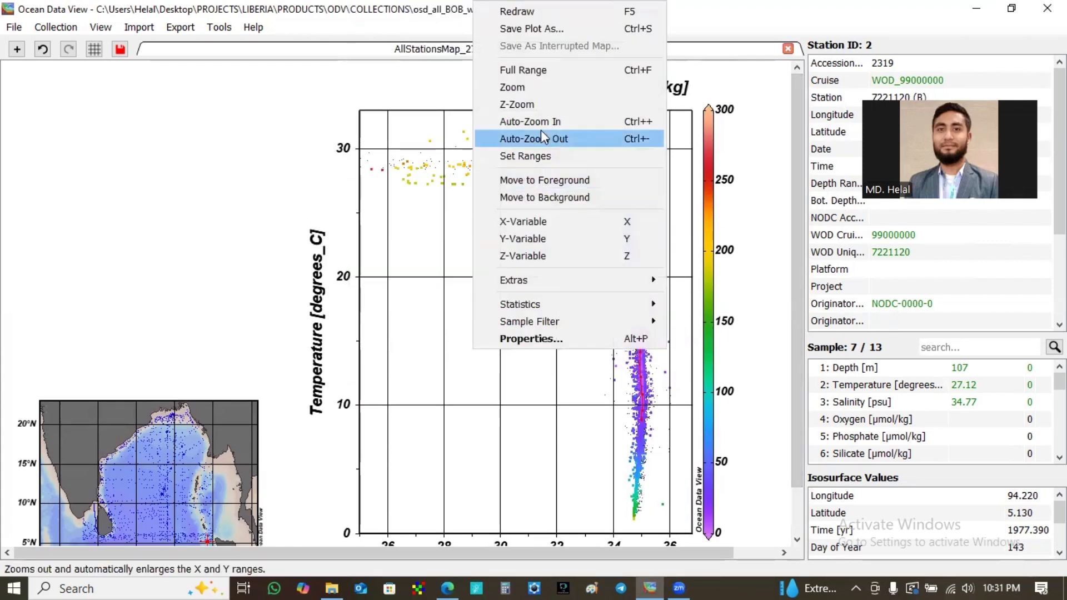
click(520, 75)
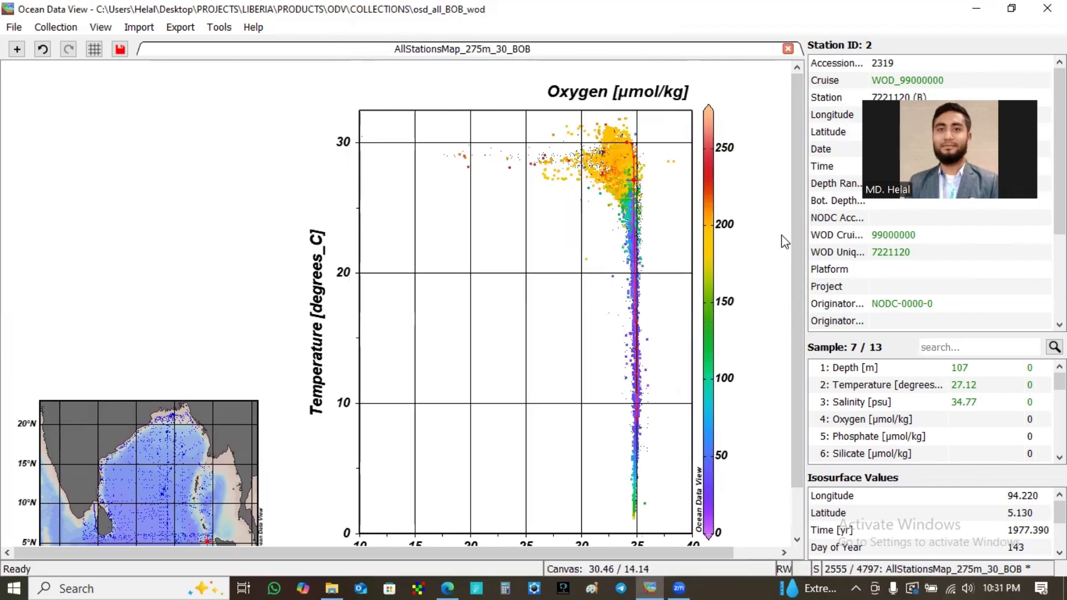
mouse_move(799, 224)
mouse_down()
mouse_move(803, 250)
mouse_move(804, 223)
mouse_up()
click(44, 49)
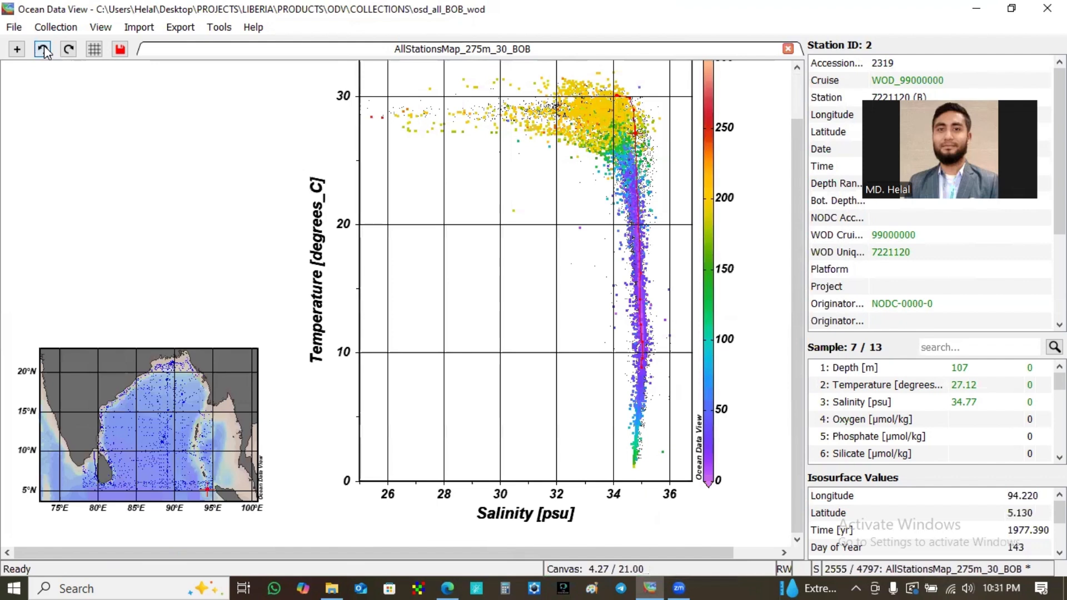
Step: Examine the station metadata and sample values of individual points in the scatter plot, going from low to higher salinity
drag(791, 261, 795, 221)
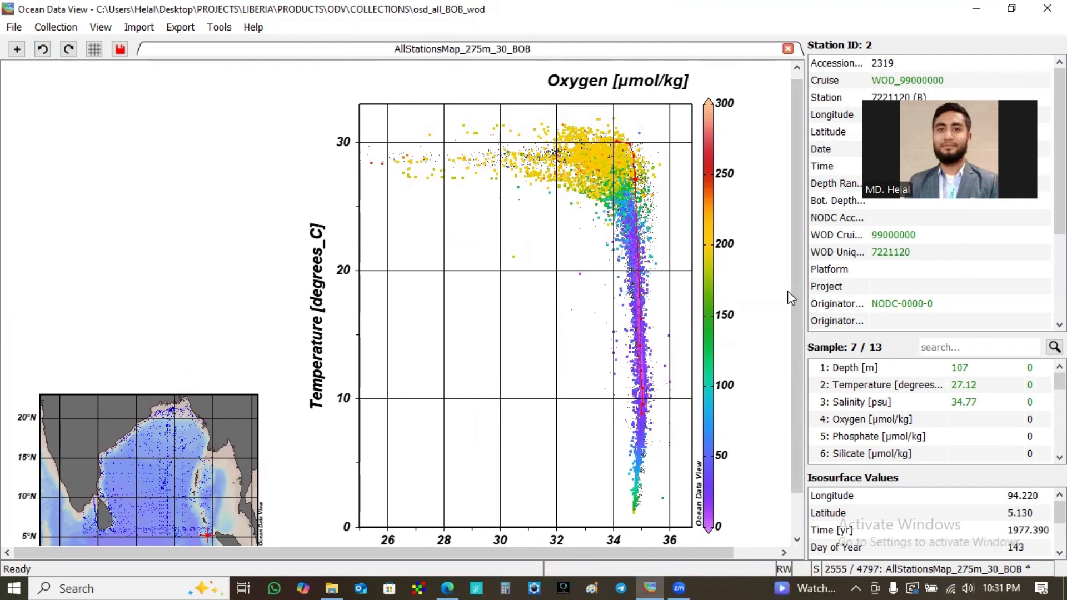
mouse_move(796, 279)
mouse_down()
mouse_move(796, 305)
mouse_move(796, 277)
mouse_up()
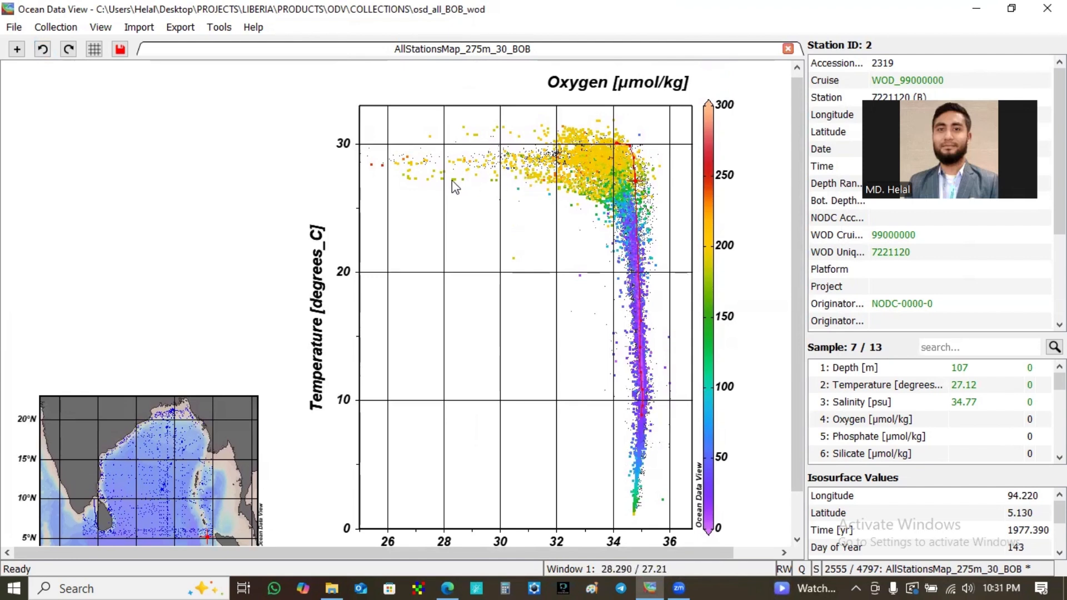
click(410, 170)
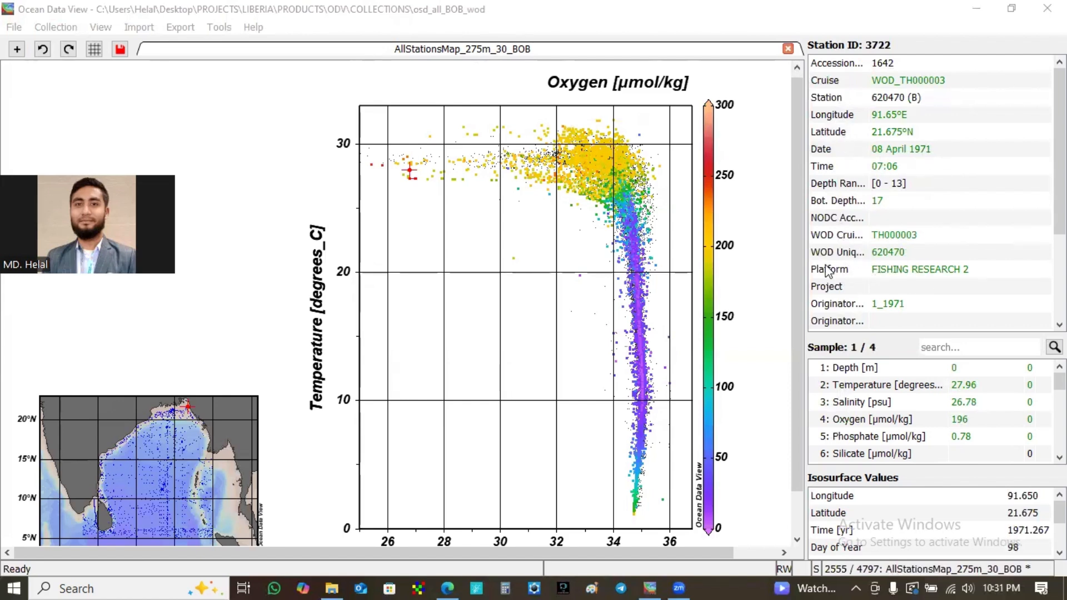
click(1059, 147)
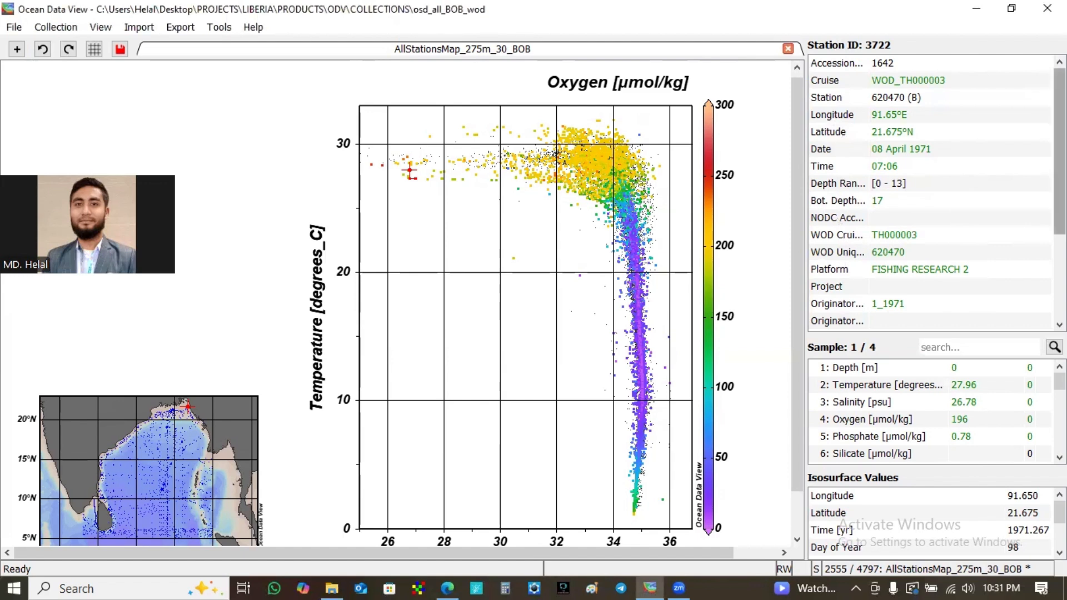
drag(1058, 147, 1058, 232)
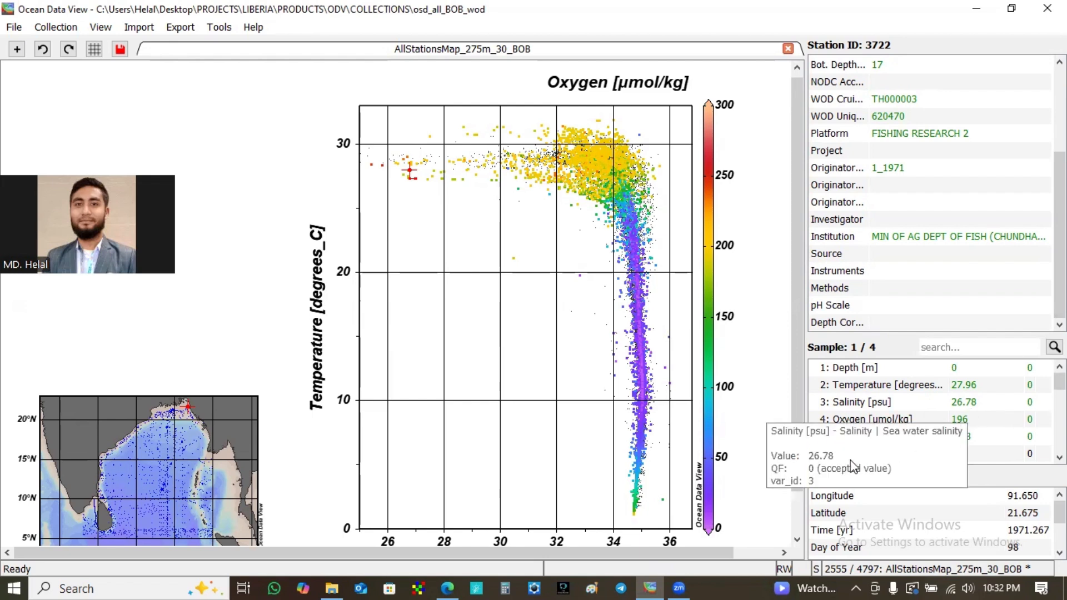
click(546, 191)
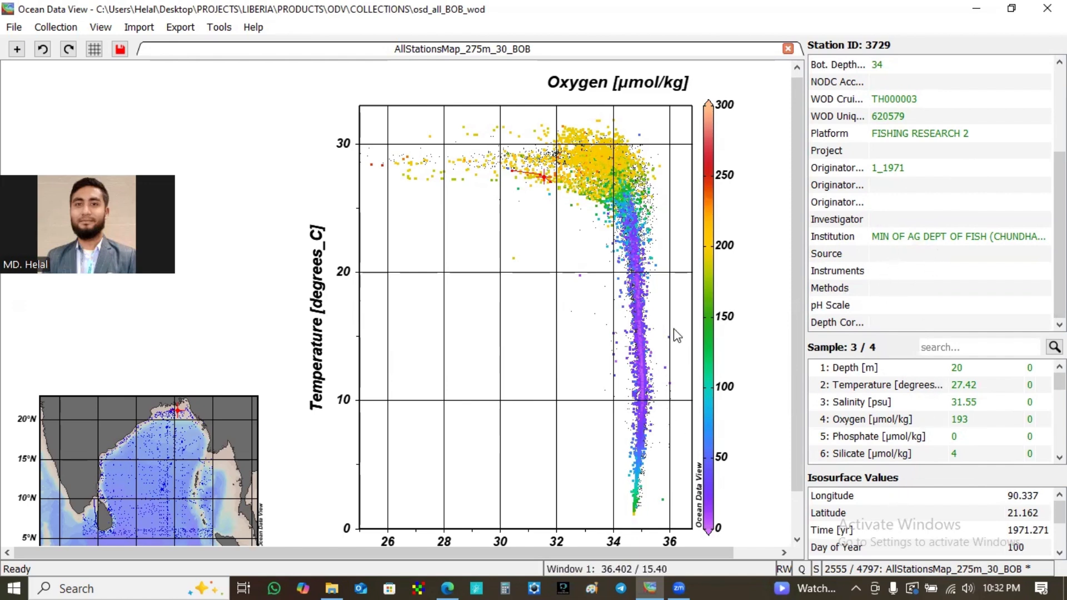
click(611, 219)
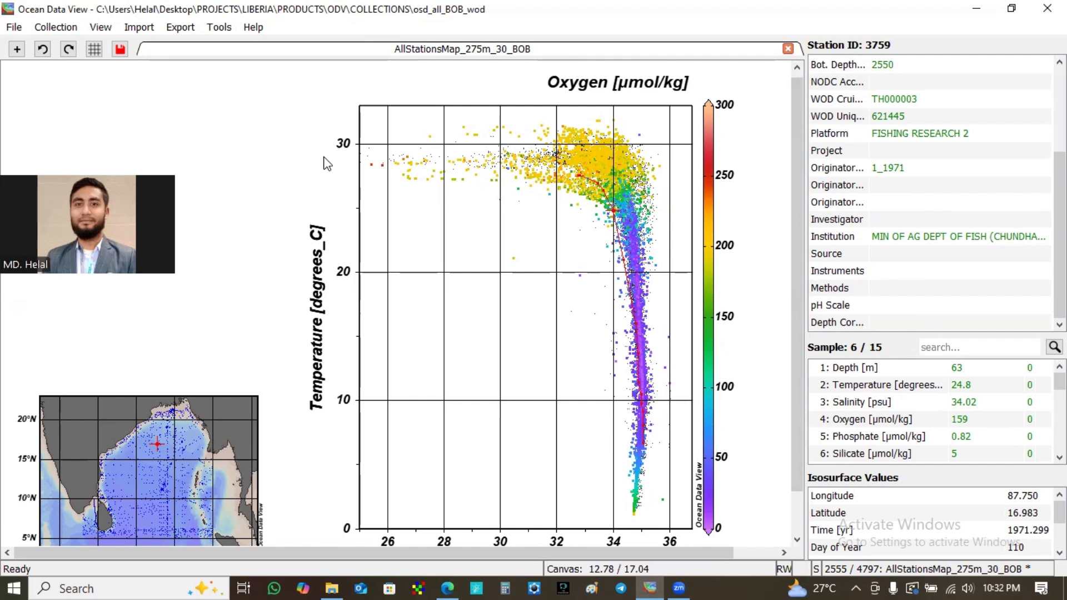
Step: Start saving the current view under a new name, replacing 275m in the file name with temp
click(101, 27)
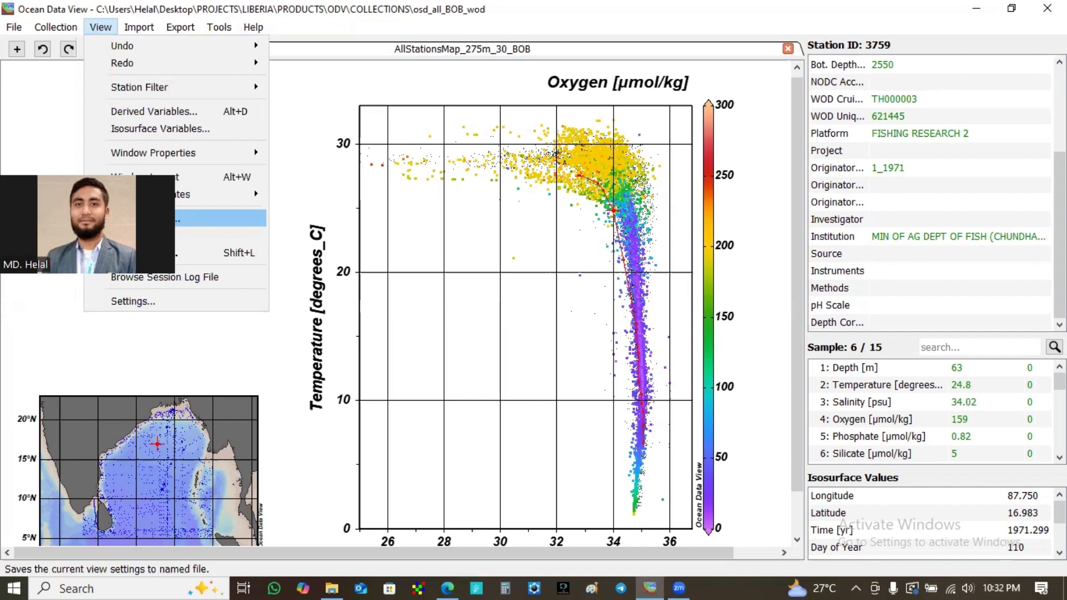
click(139, 218)
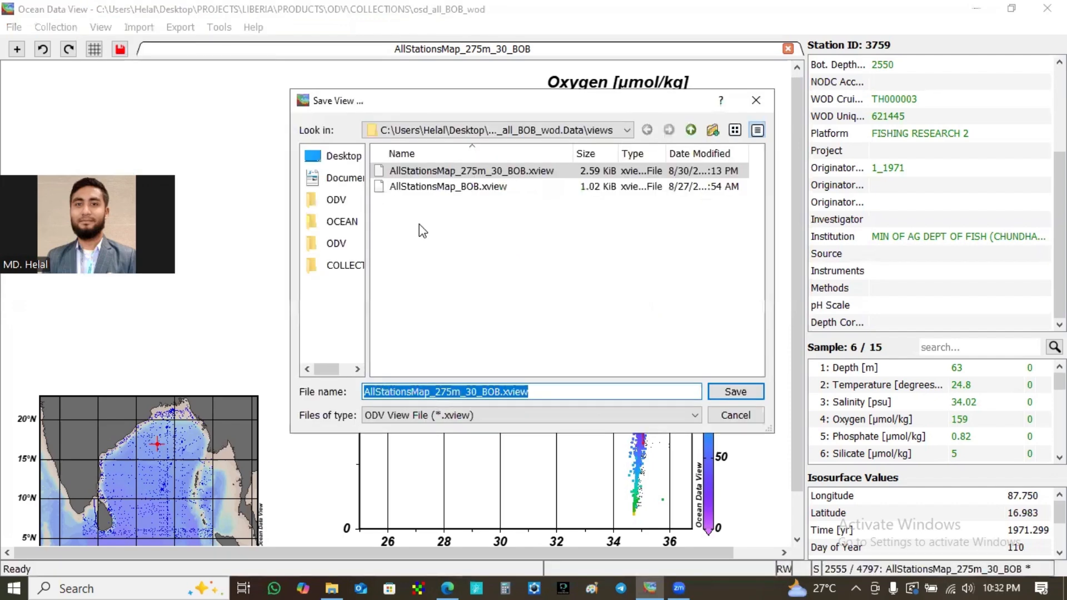
click(487, 393)
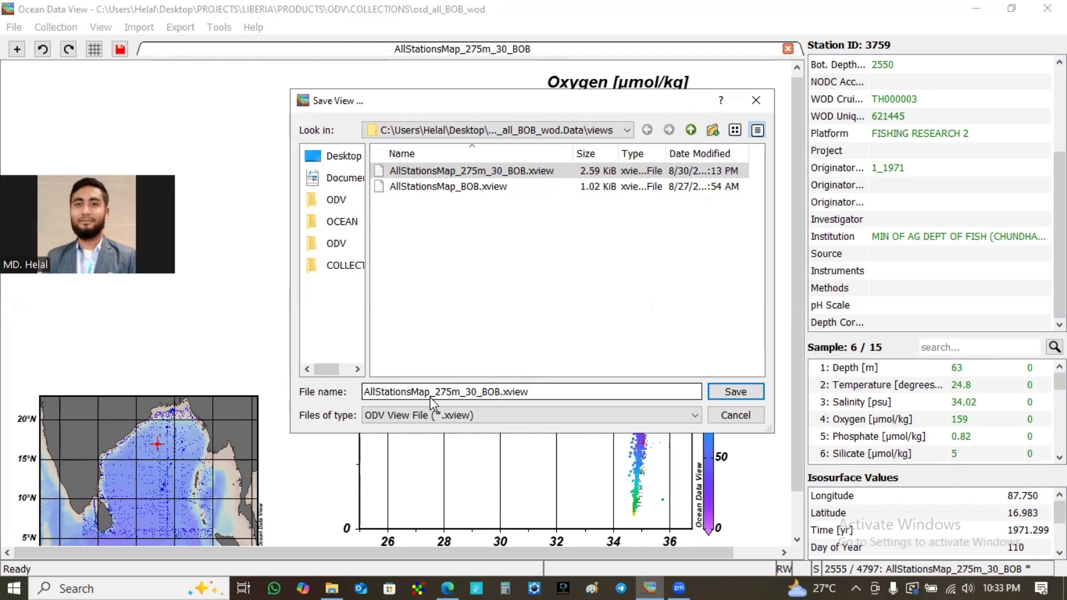
click(461, 392)
key(BackSpace)
key(BackSpace)
key(BackSpace)
key(BackSpace)
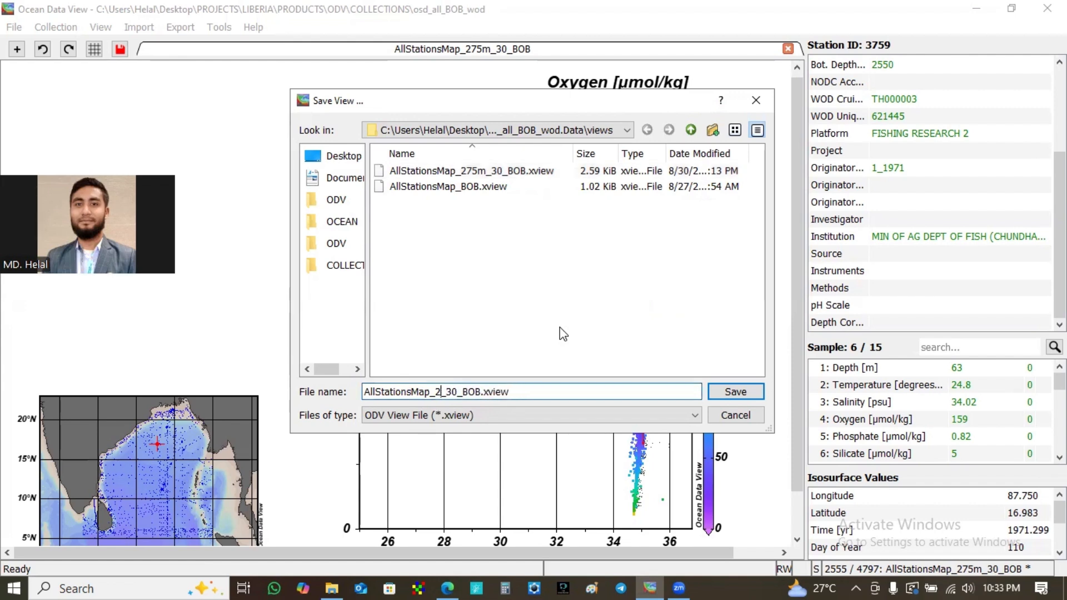
text(temp)
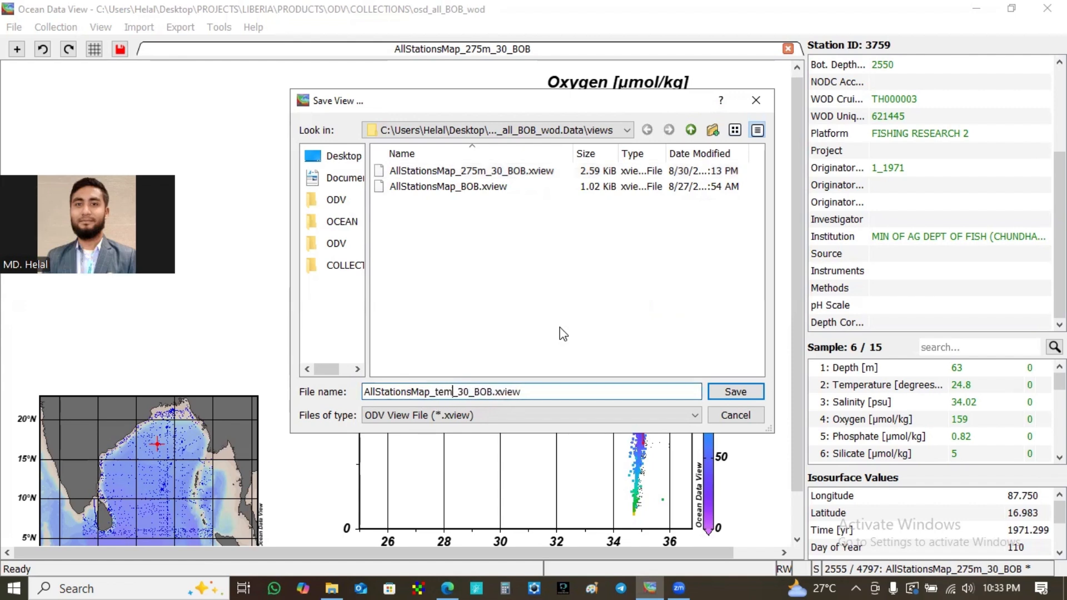
Step: Replace 30 in the view's file name with sal_Oxy, ahead of the BOB part
click(474, 392)
key(BackSpace)
key(BackSpace)
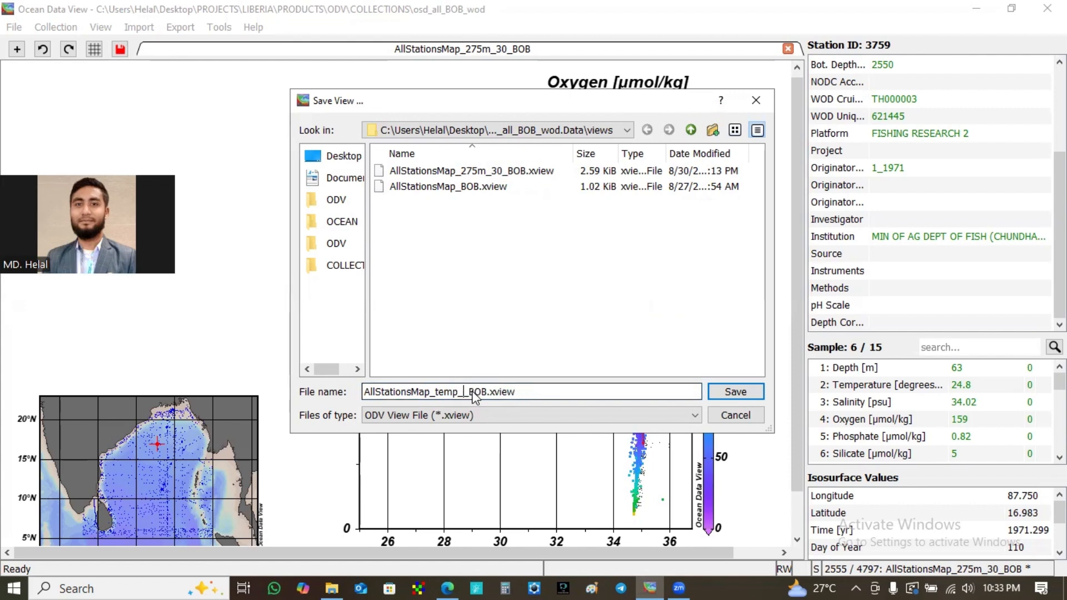
text(sal)
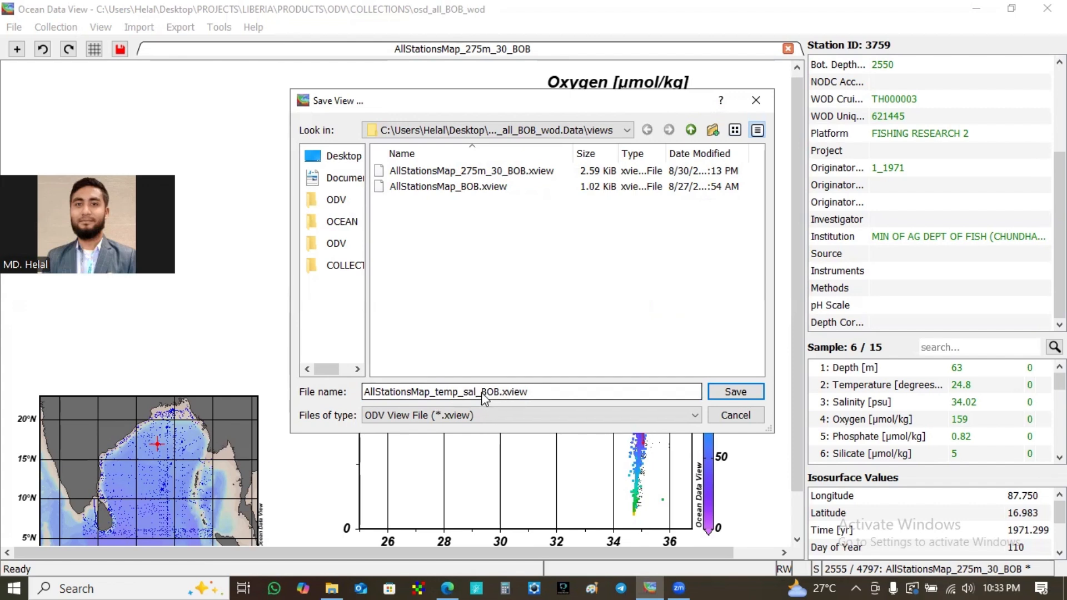
text(Ox)
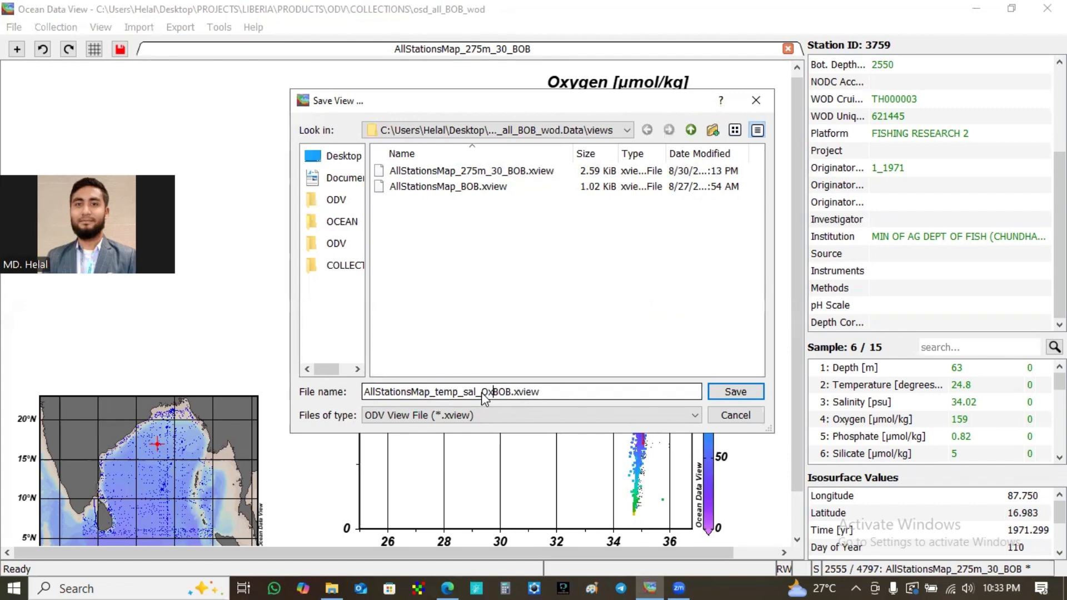
text(y_)
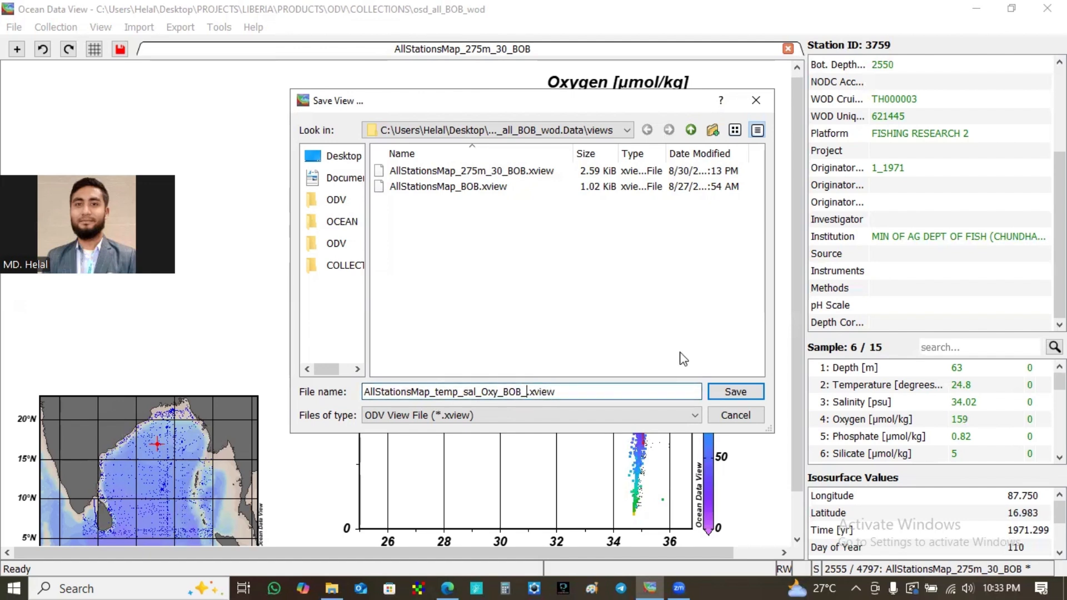
Step: Append _wod to the file name and save the view as AllStationsMap_temp_sal_Oxy_BOB_wod.xview
text(_od)
key(Left)
key(Left)
text(w)
click(735, 391)
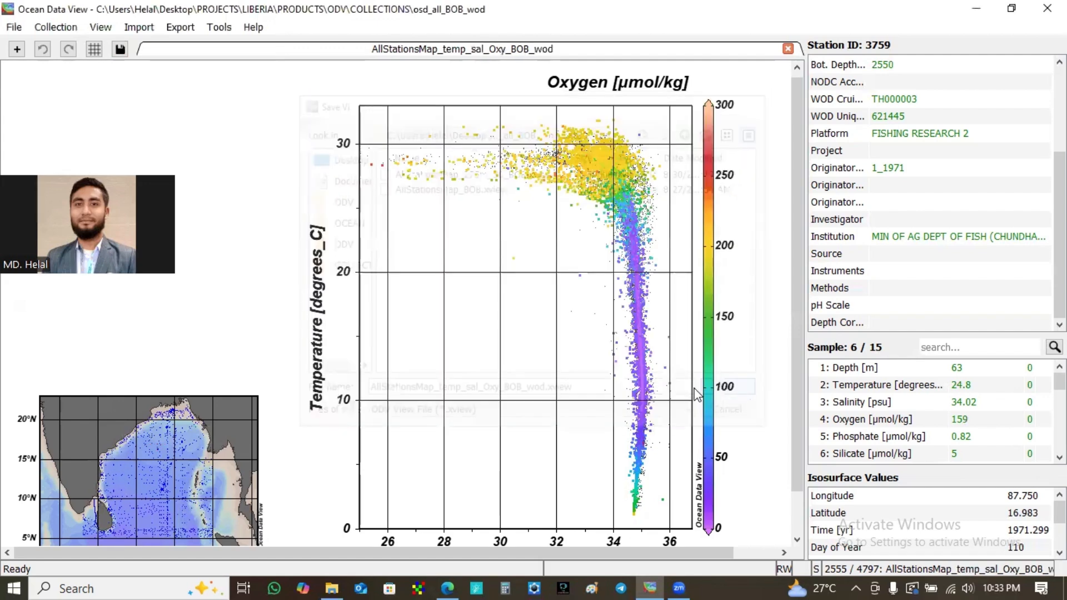